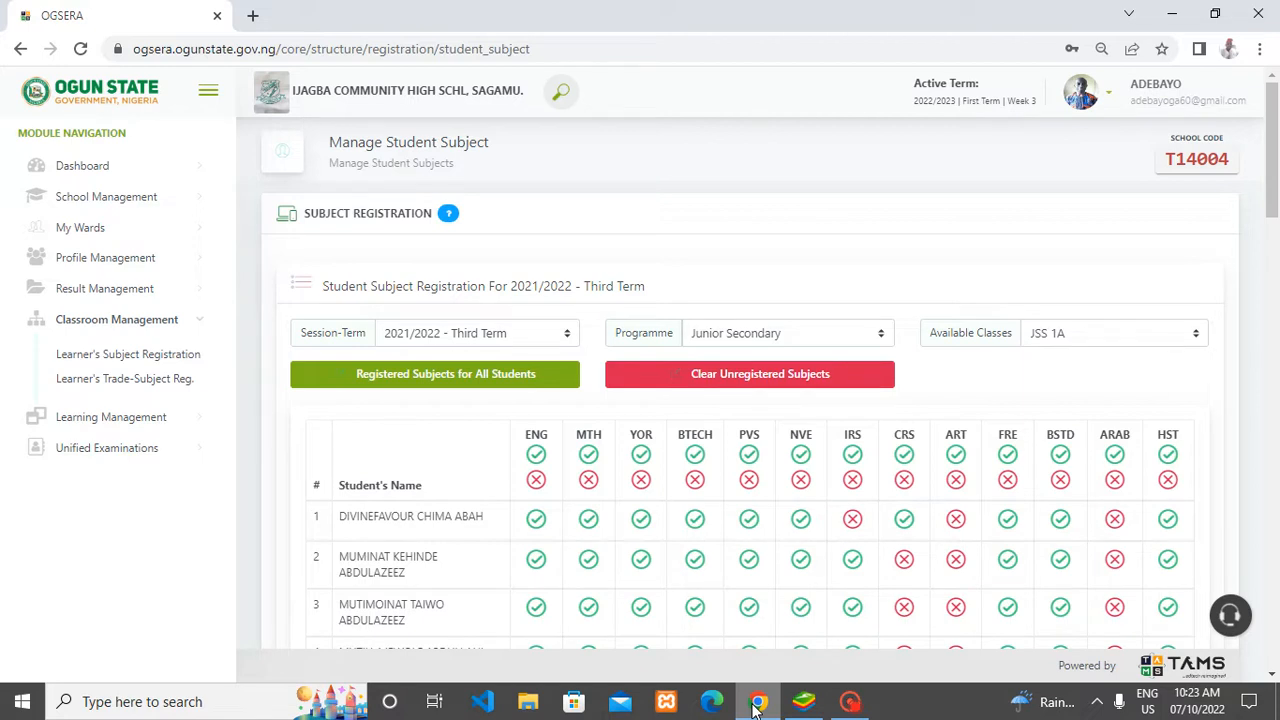
Expand the Classroom Management module and select 2021/2022 - Third Term as the session-term
left_click(145, 330)
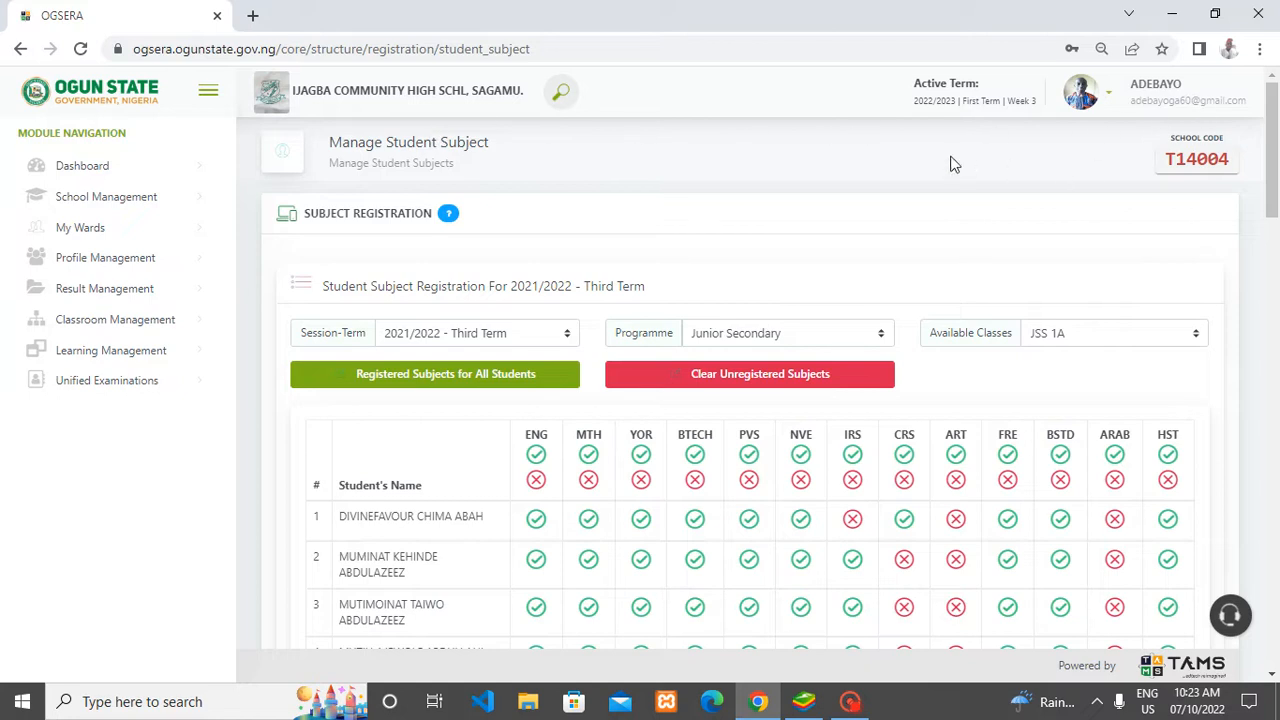
left_click(143, 328)
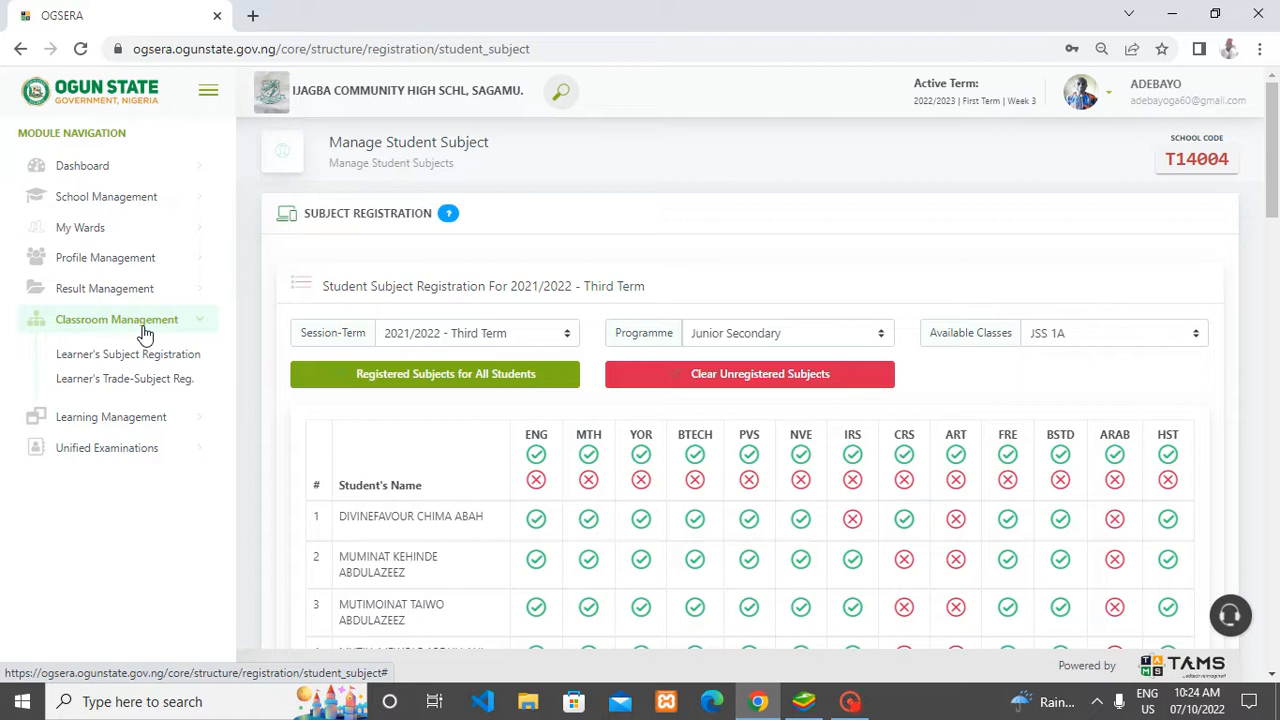
left_click(545, 340)
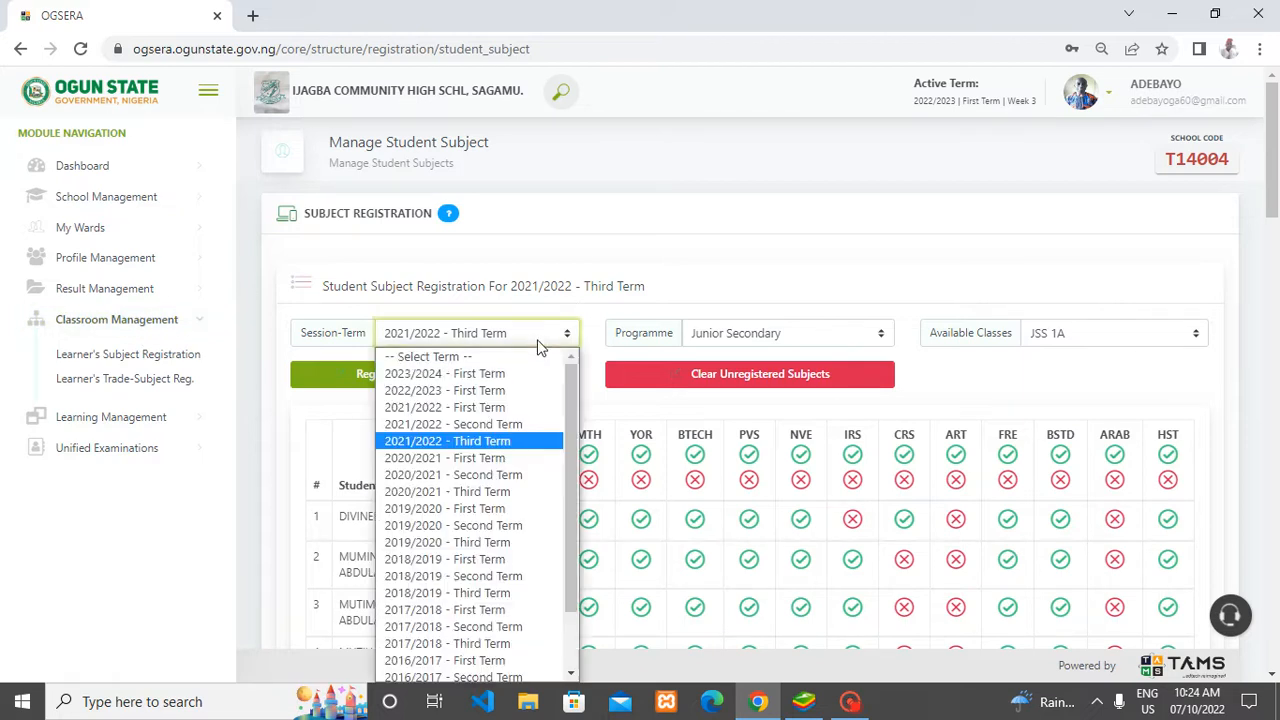
left_click(518, 444)
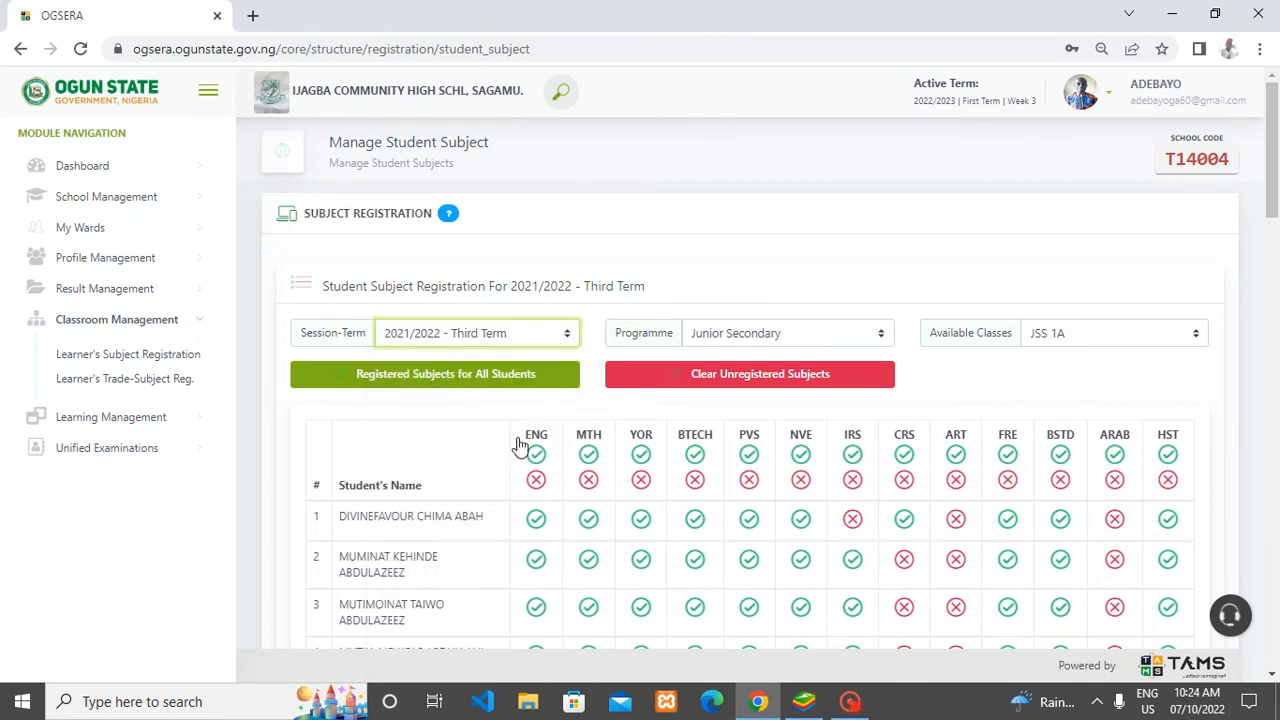
left_click_drag(523, 443, 839, 292)
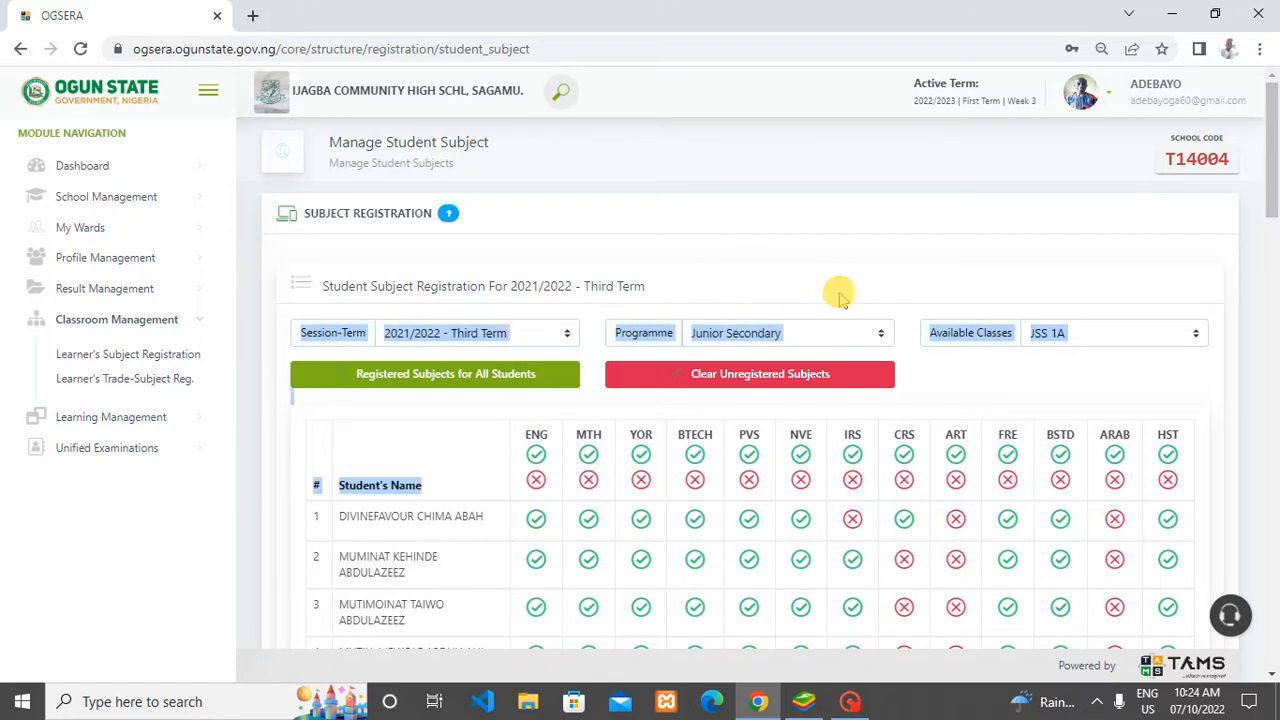
left_click(861, 280)
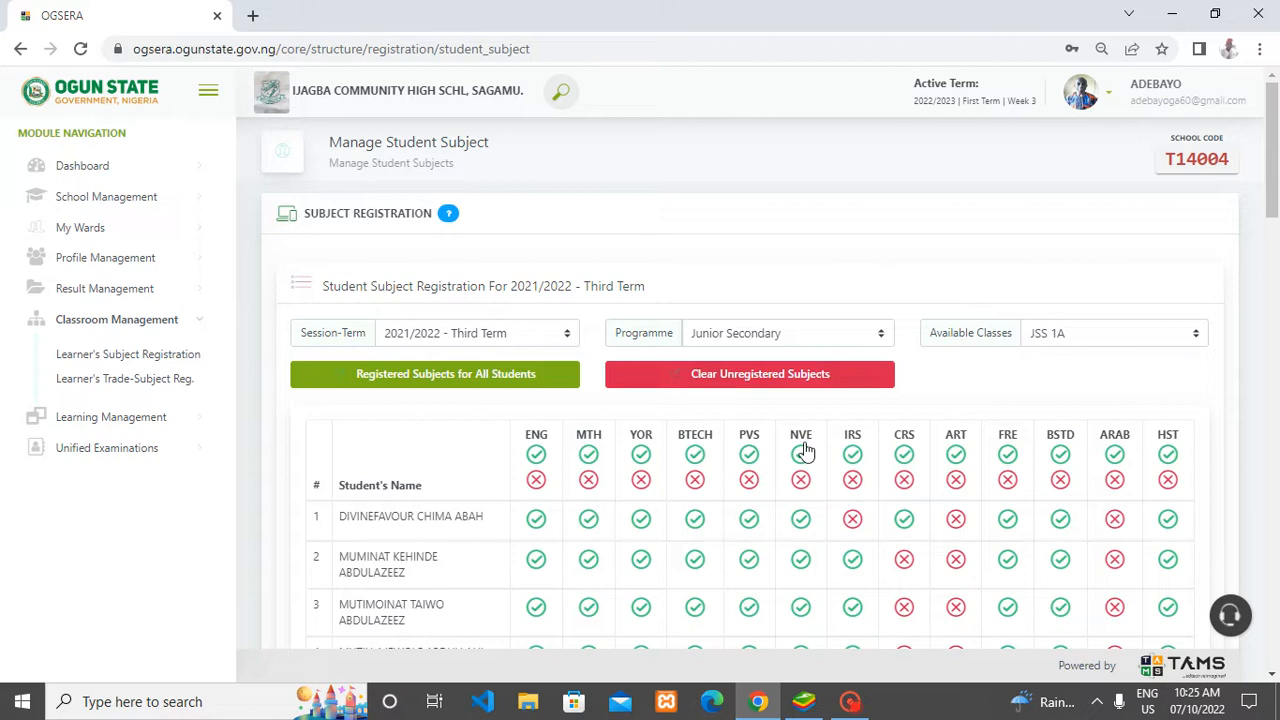
Try to unregister the first JSS 1A student from ENG, MTH, YOR, BTECH, PVS, NVE, CRS, FRE and BSTD
left_click(537, 520)
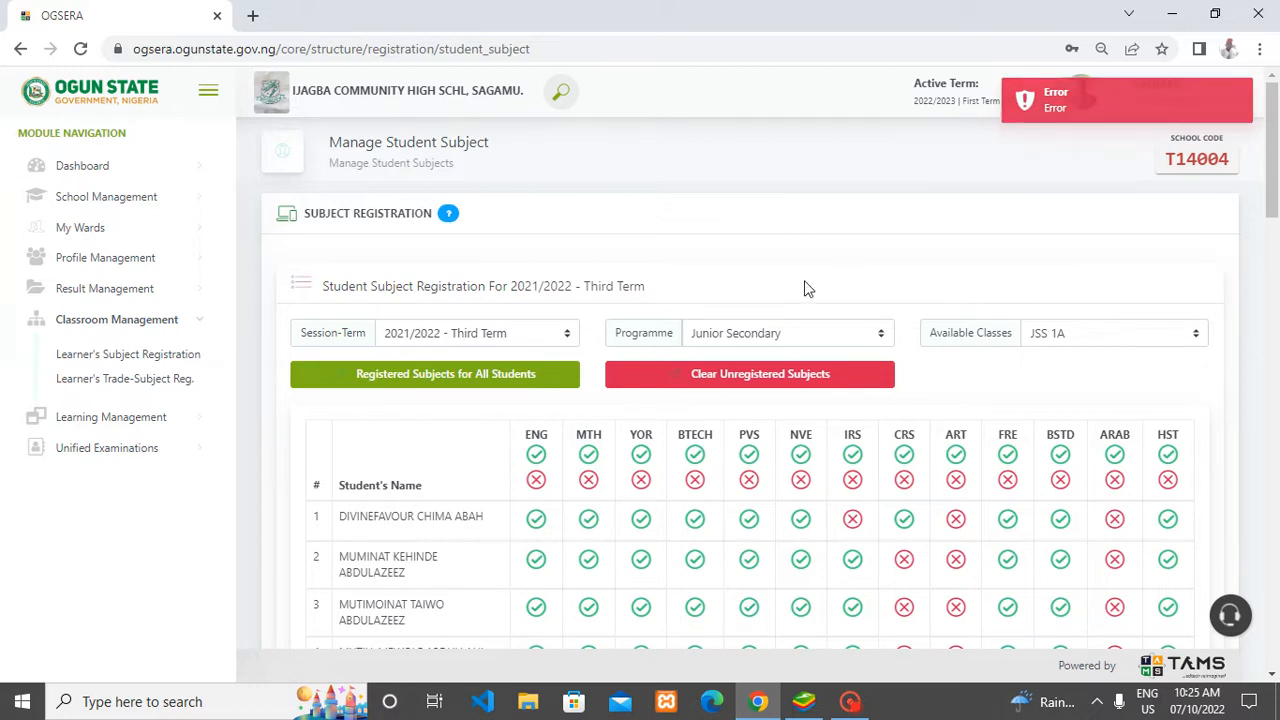
left_click(592, 518)
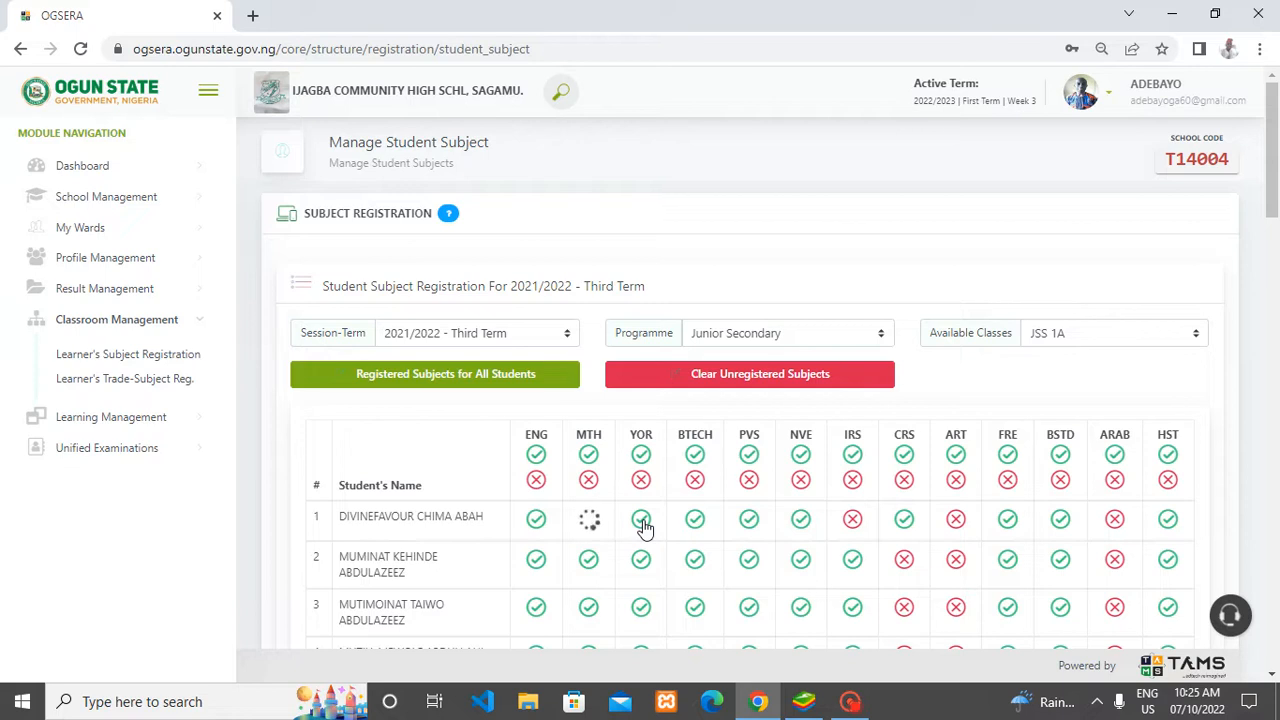
left_click(643, 522)
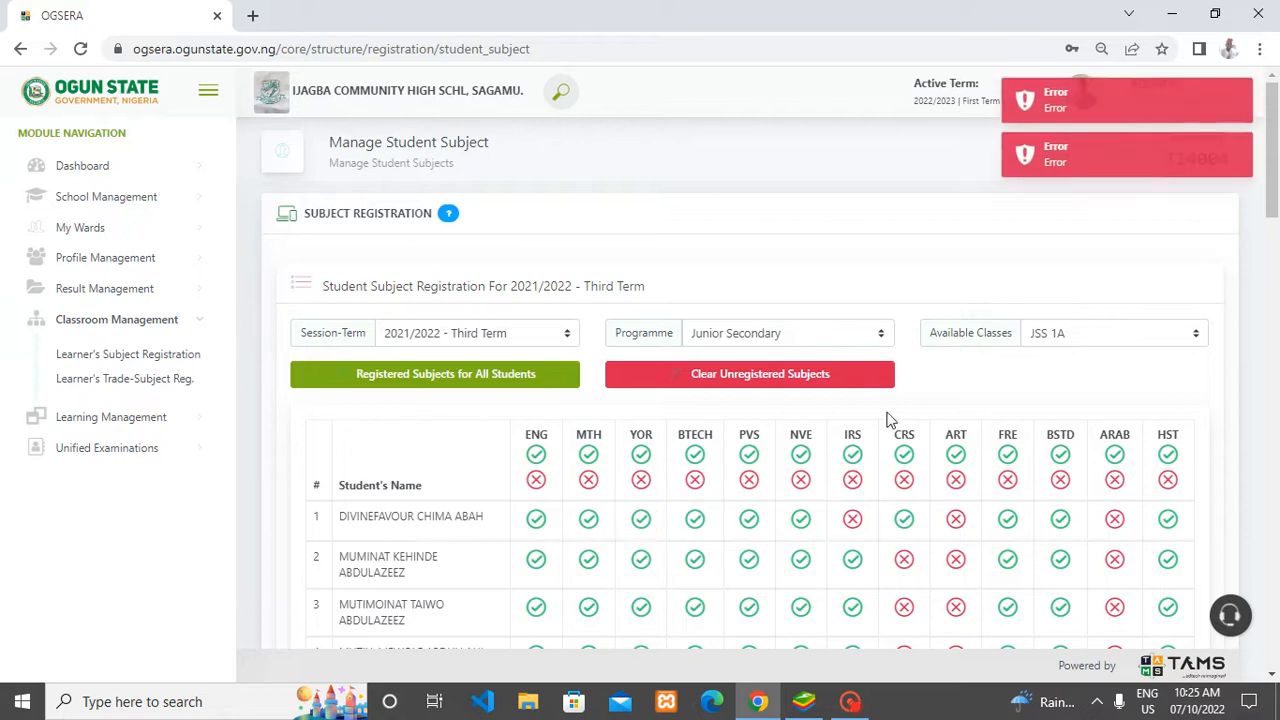
left_click(692, 518)
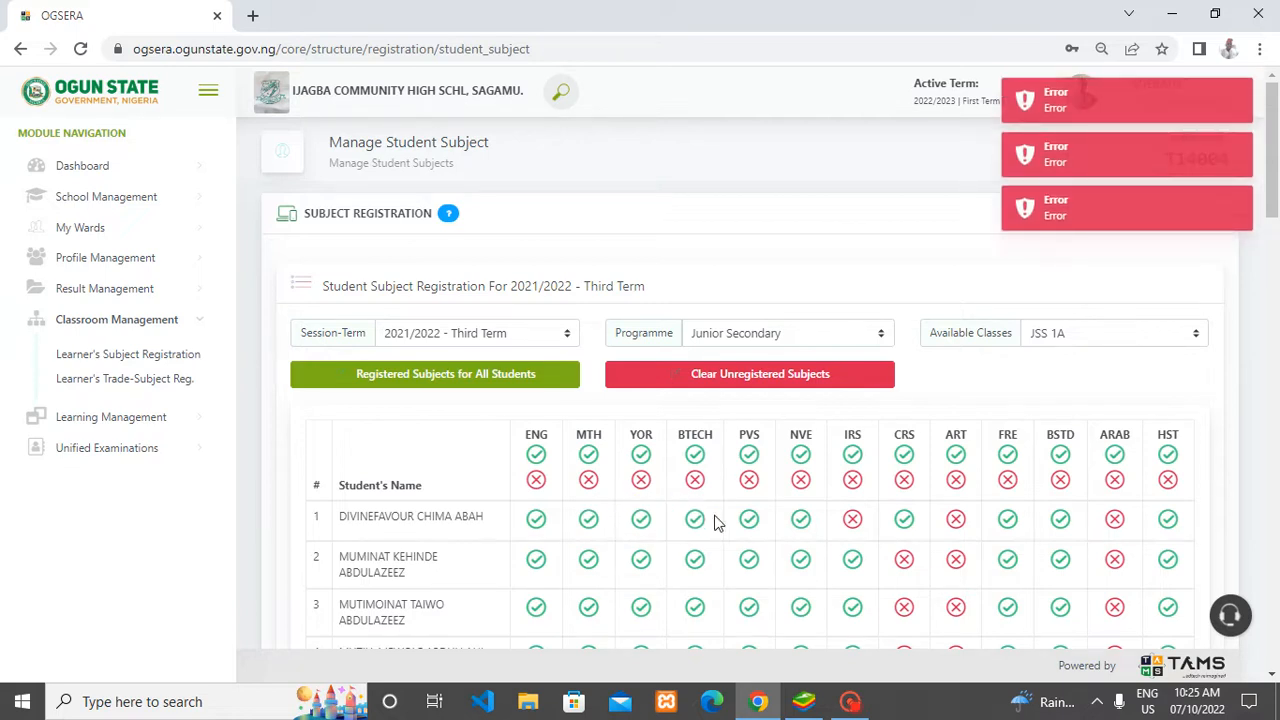
left_click(750, 522)
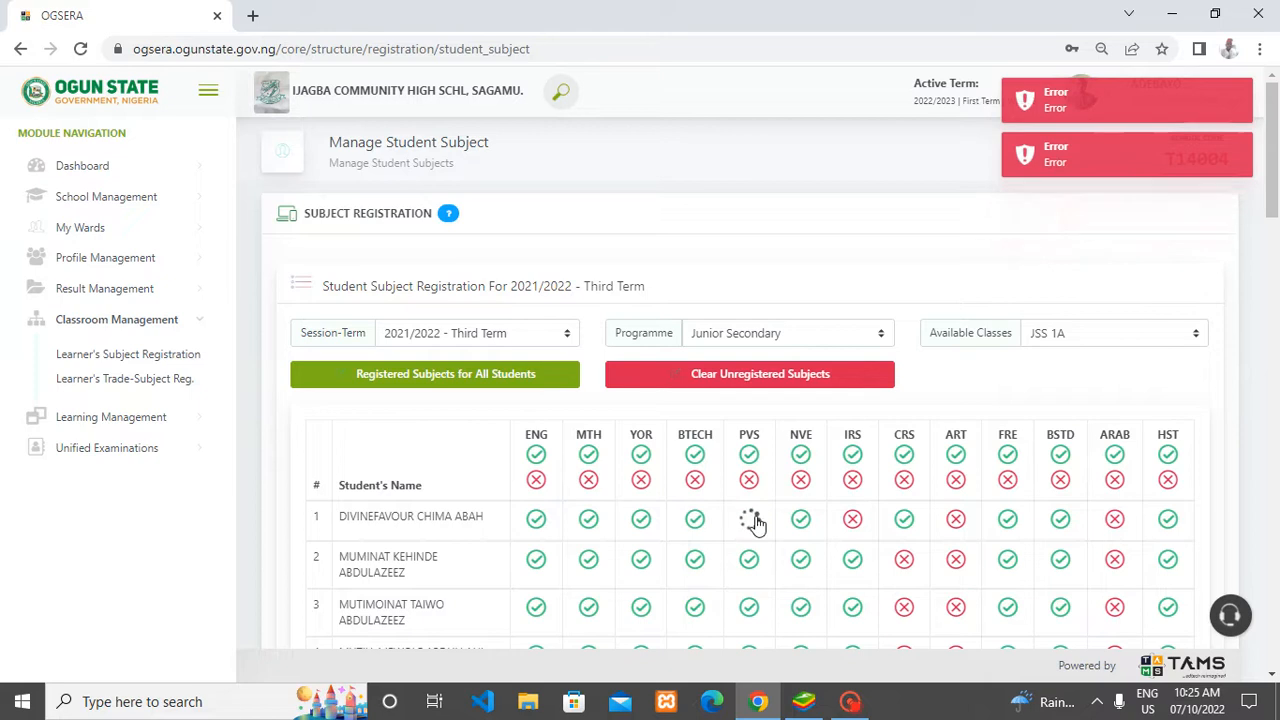
left_click(806, 518)
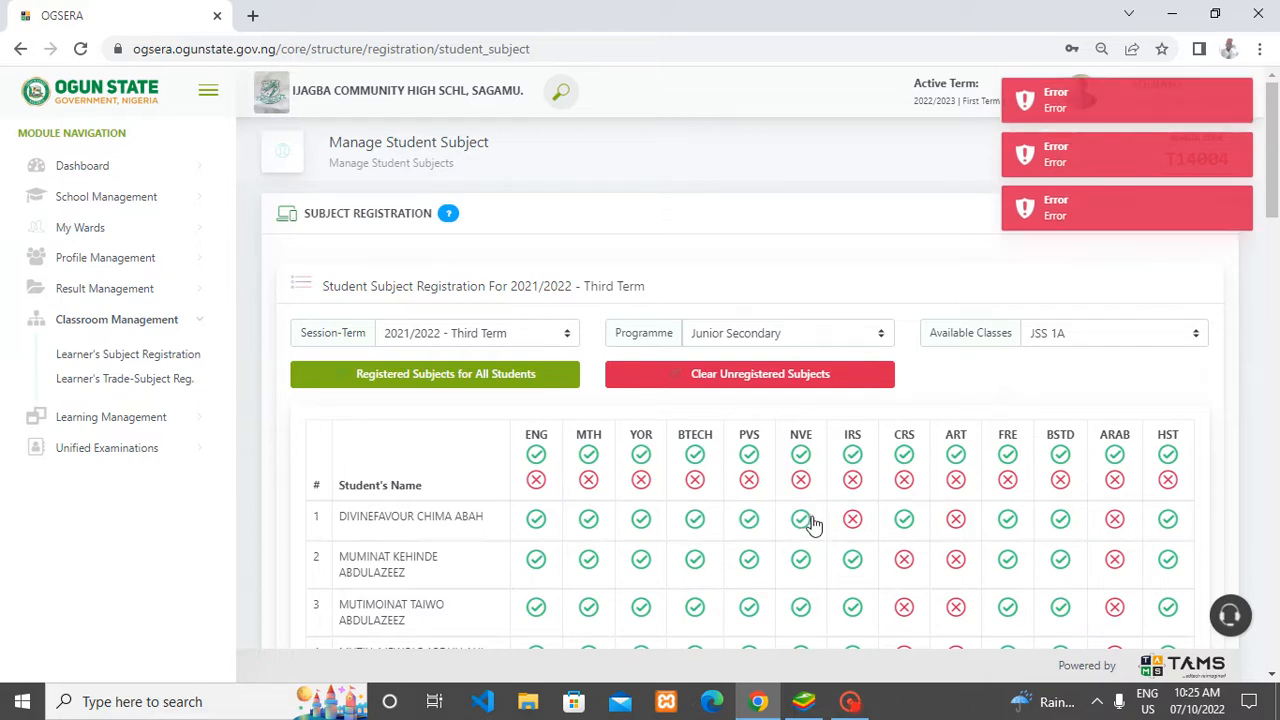
left_click(902, 520)
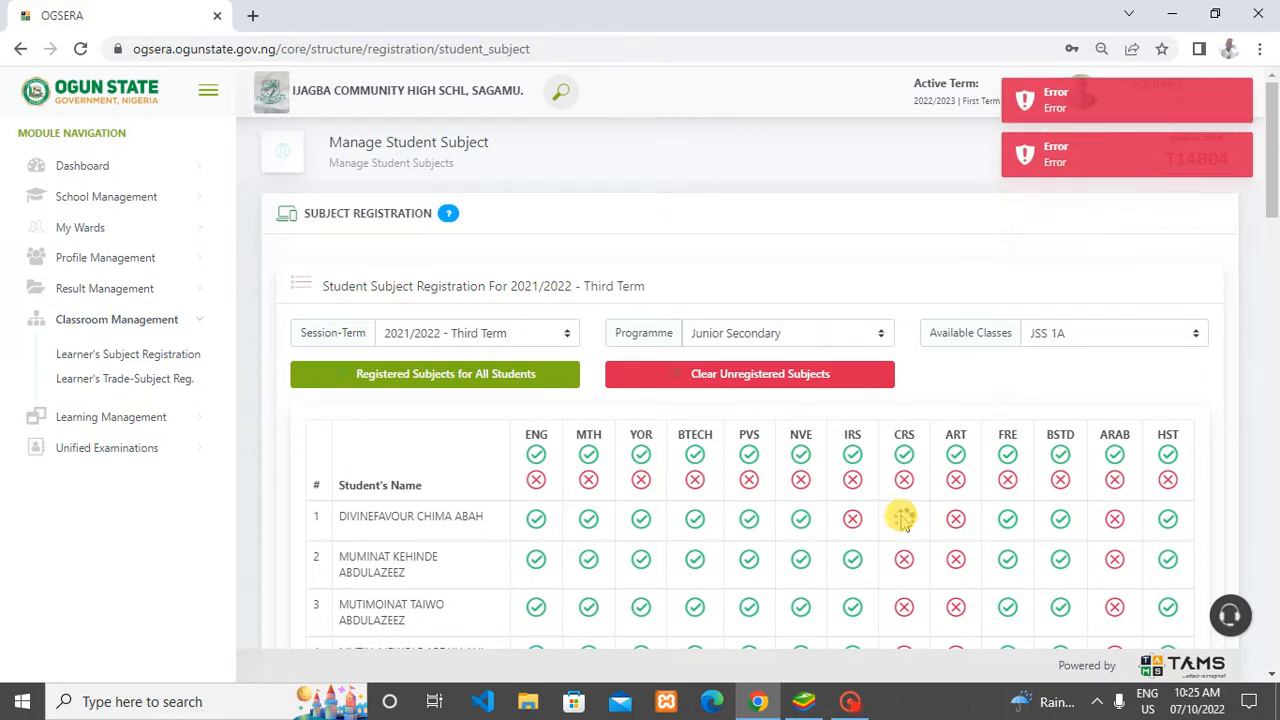
left_click(1007, 519)
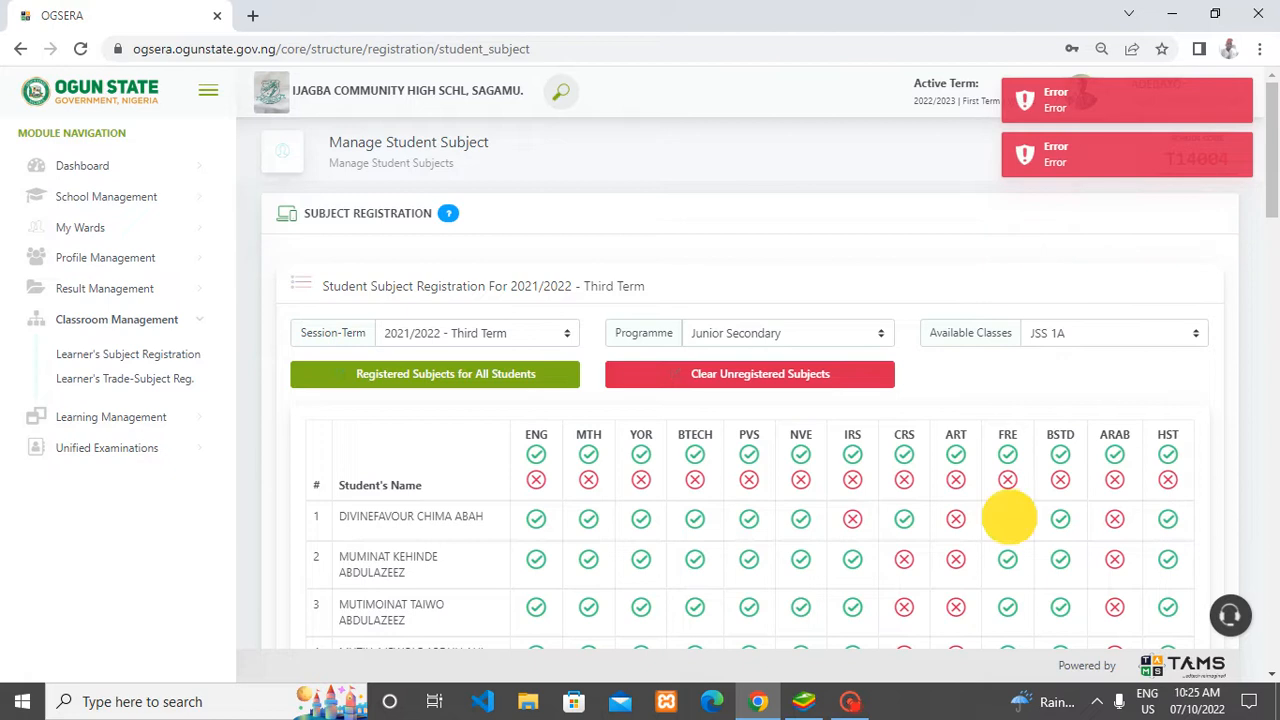
left_click(1060, 518)
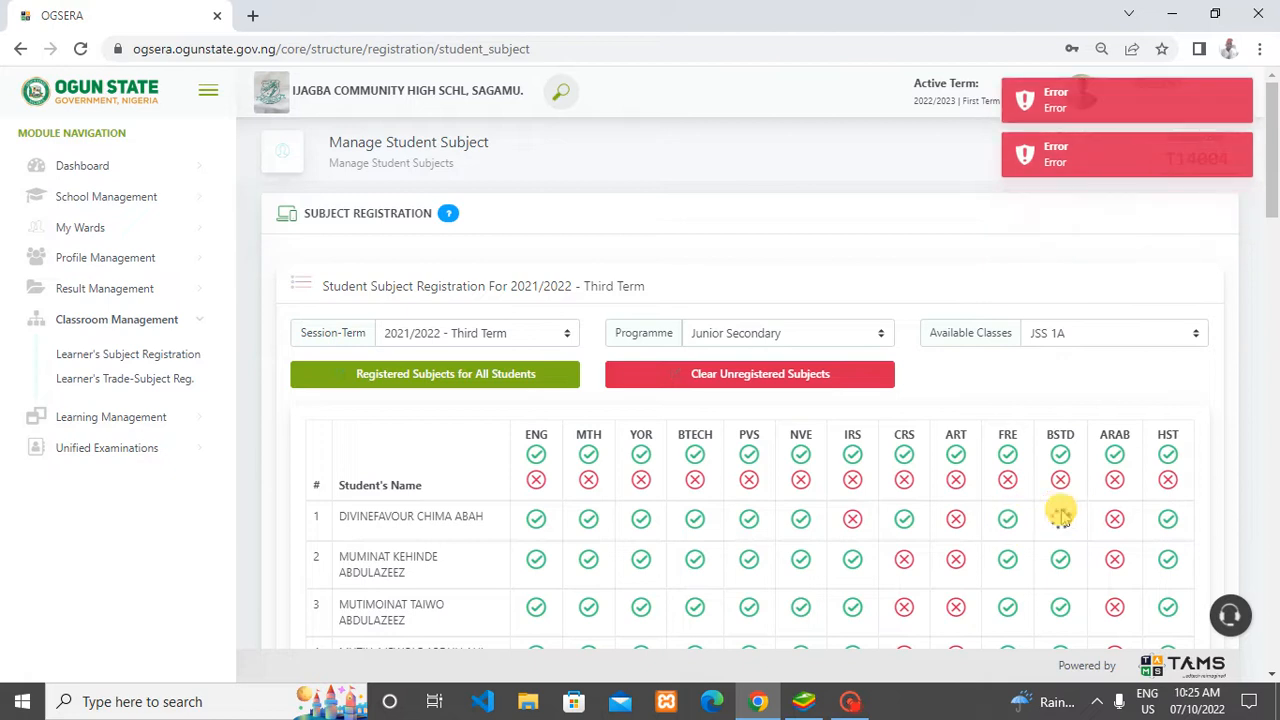
Unregister HST individually for the first three students in the JSS 1A list
left_click(1167, 518)
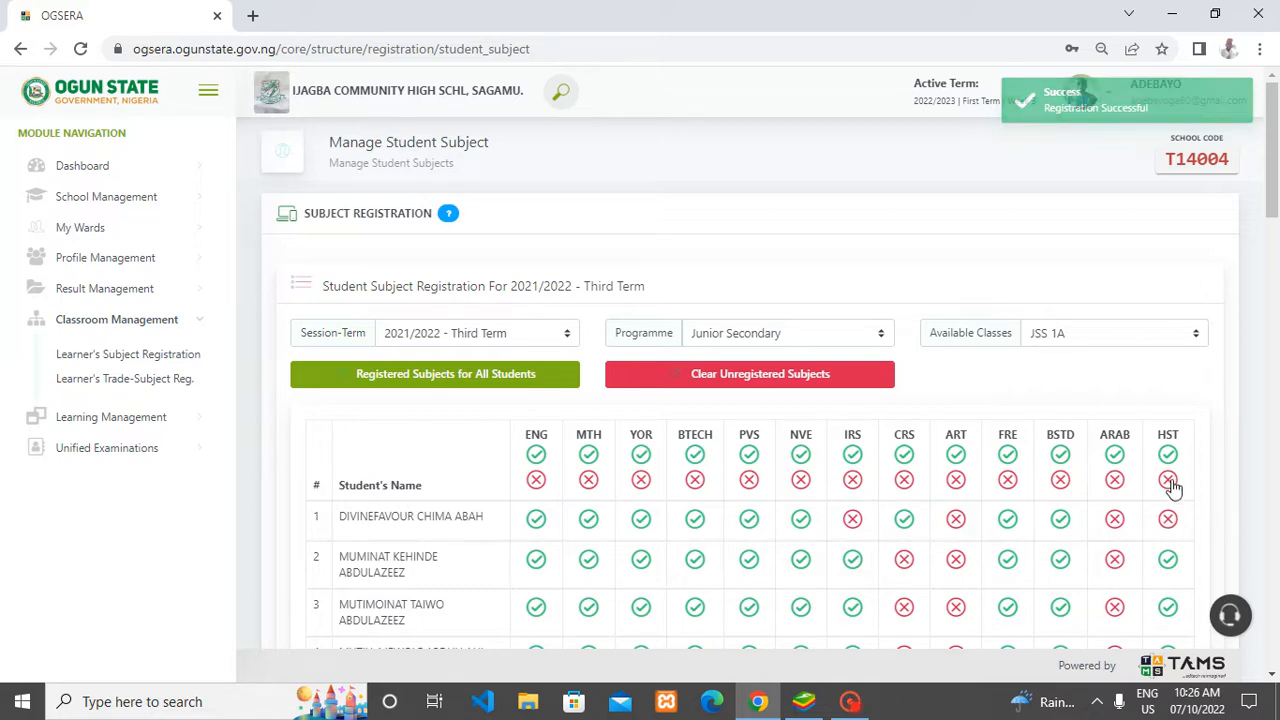
scroll(1173, 487, "down", 1)
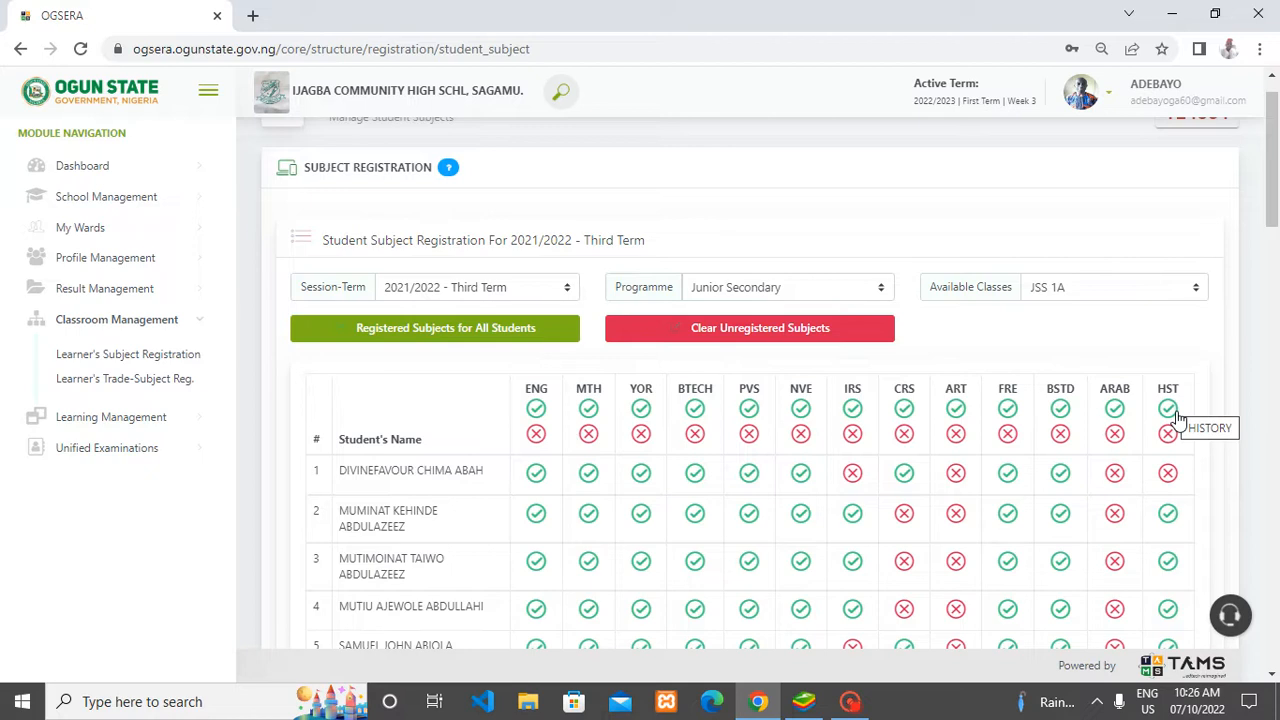
left_click(1167, 514)
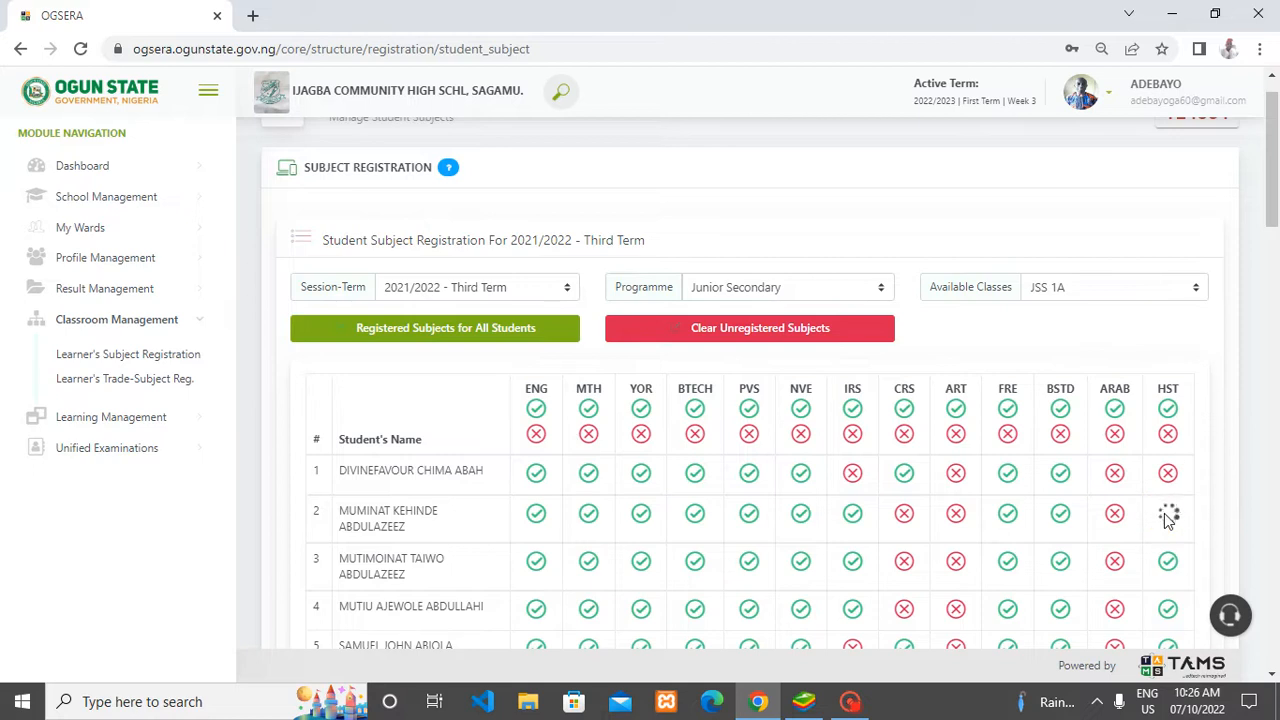
scroll(1160, 432, "down", 1)
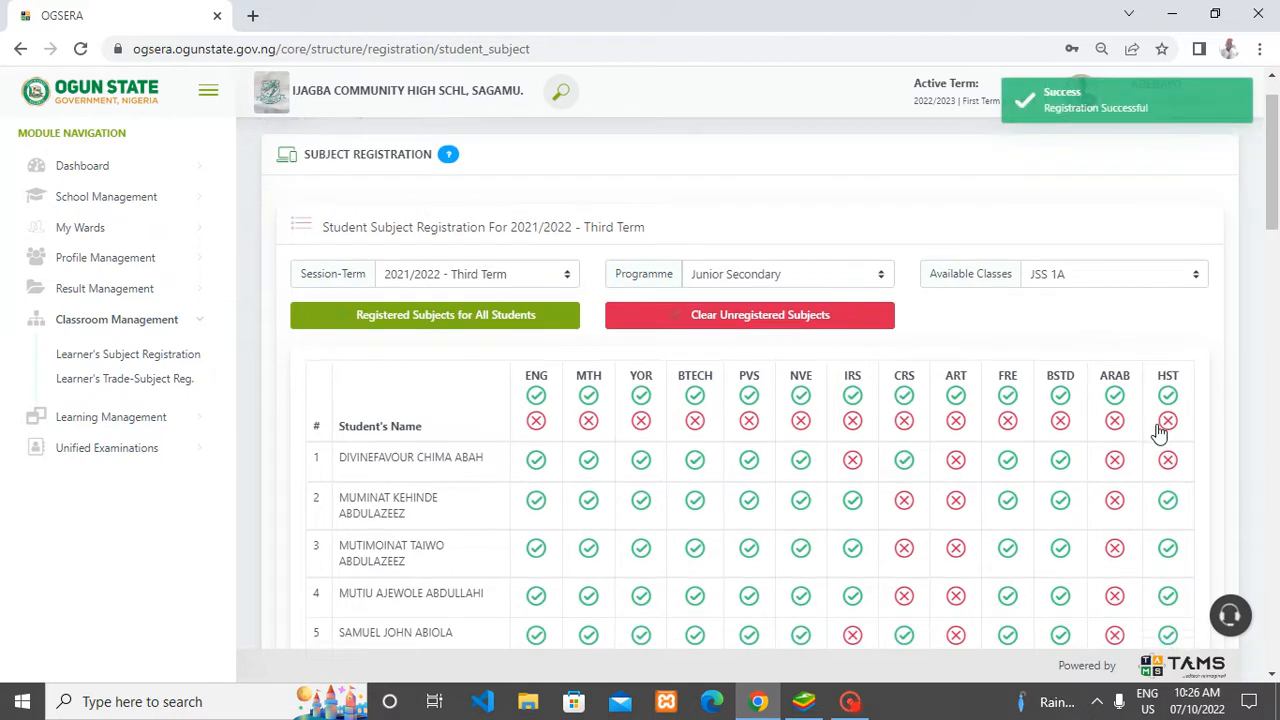
left_click(1168, 490)
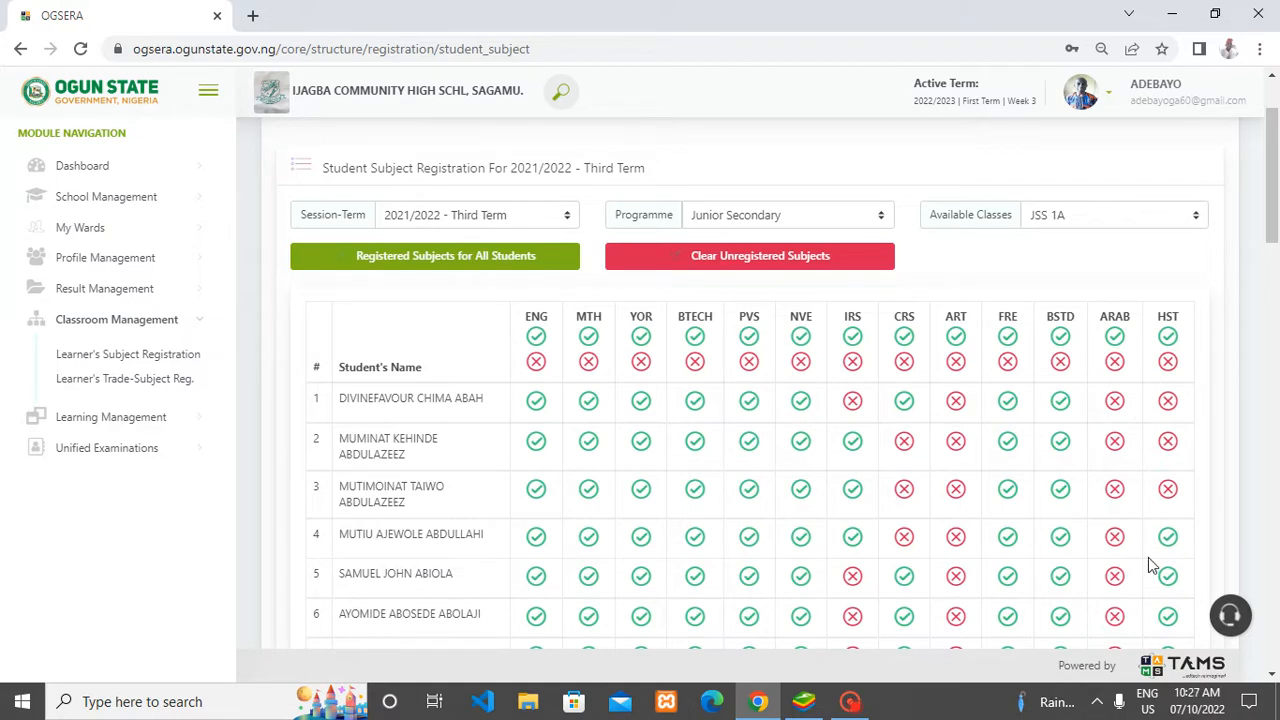
Remove History for all students in the class, confirm the operation, and check the HST column
left_click(1168, 363)
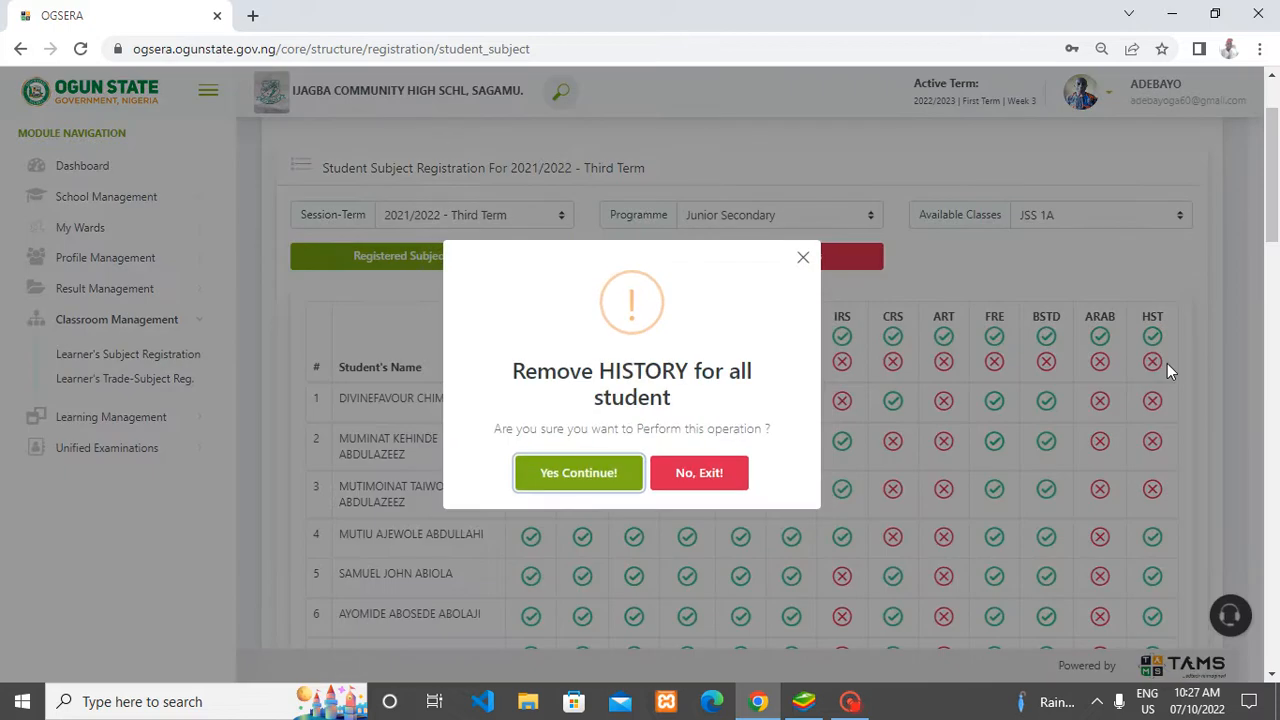
left_click(592, 470)
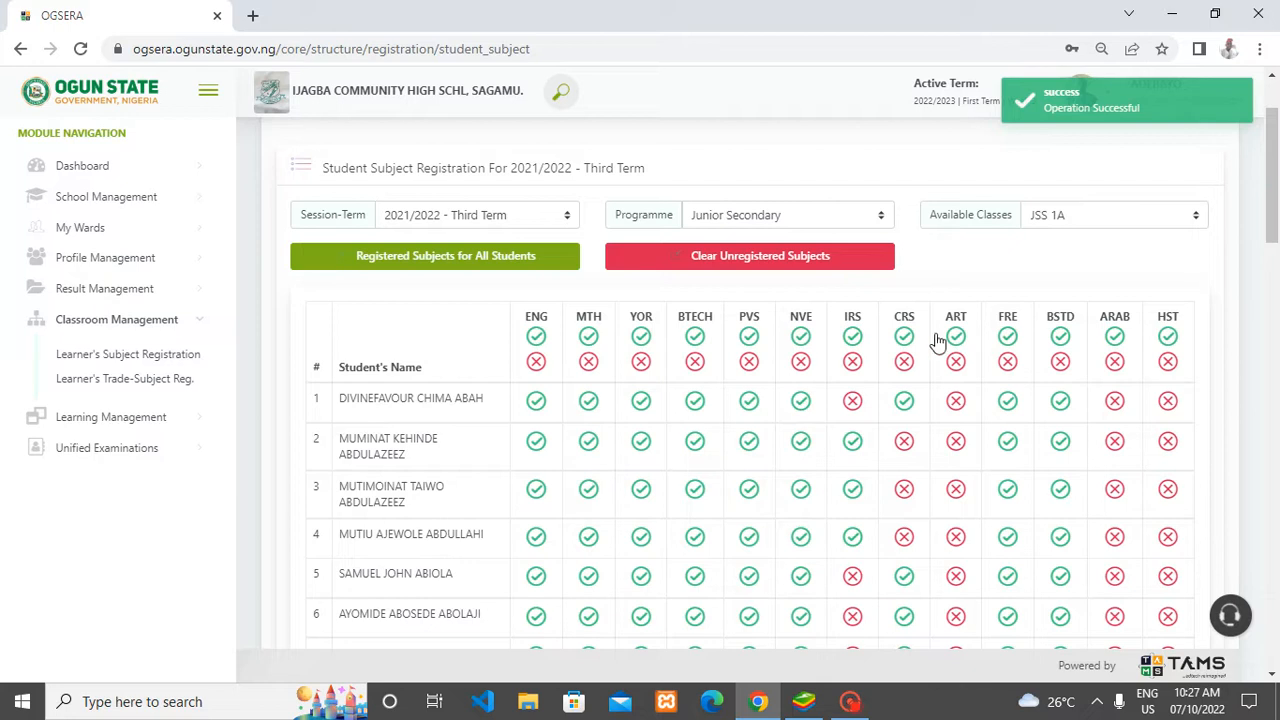
scroll(1128, 374, "down", 2)
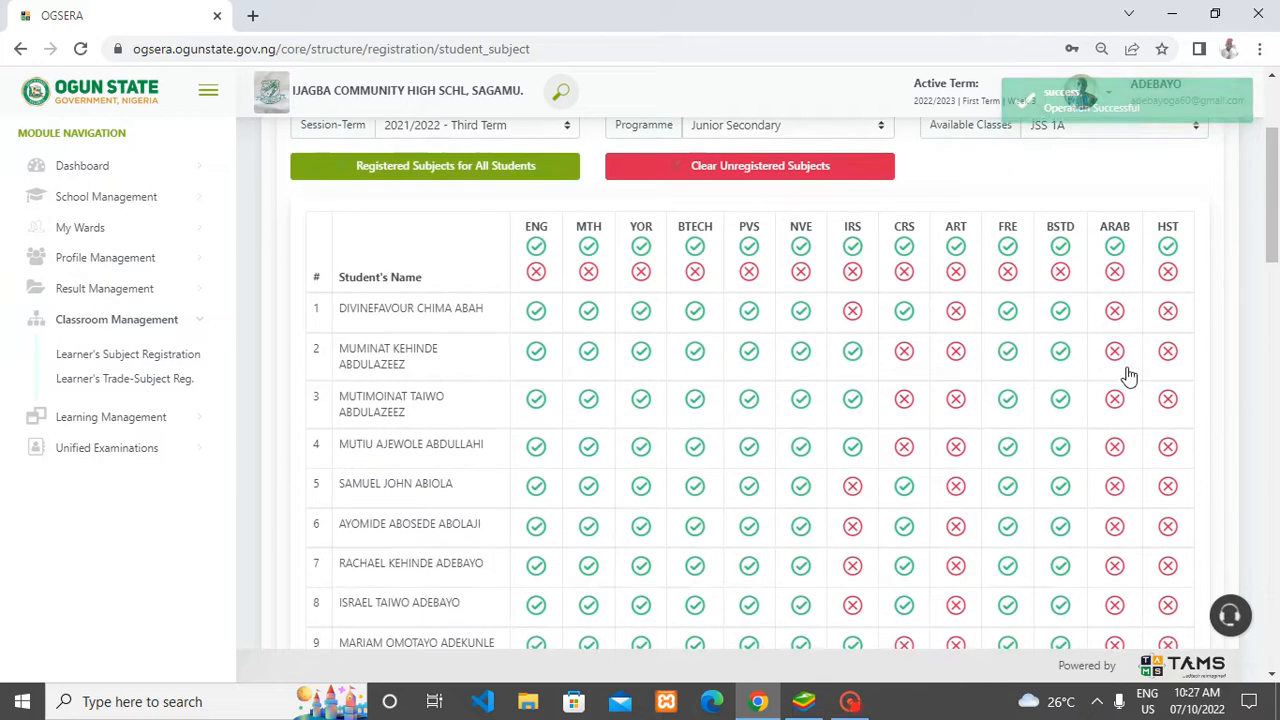
scroll(1128, 373, "up", 2)
scroll(1128, 372, "up", 1)
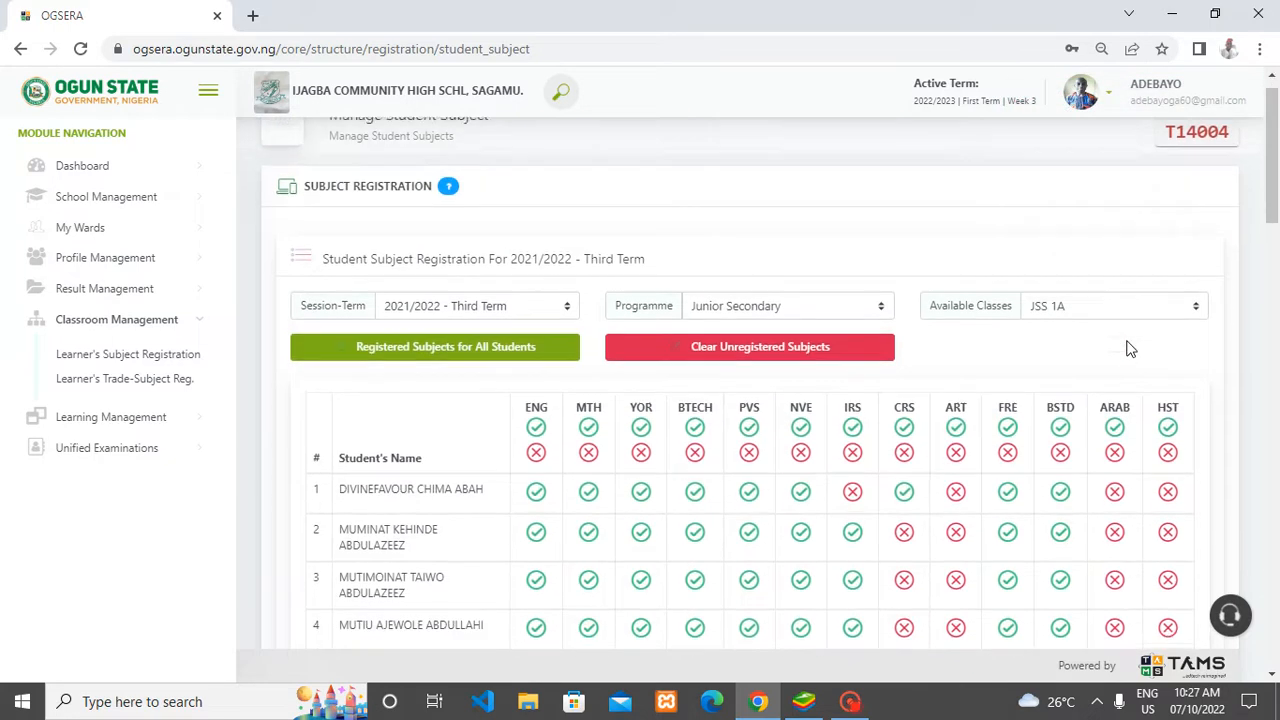
scroll(1135, 385, "down", 1)
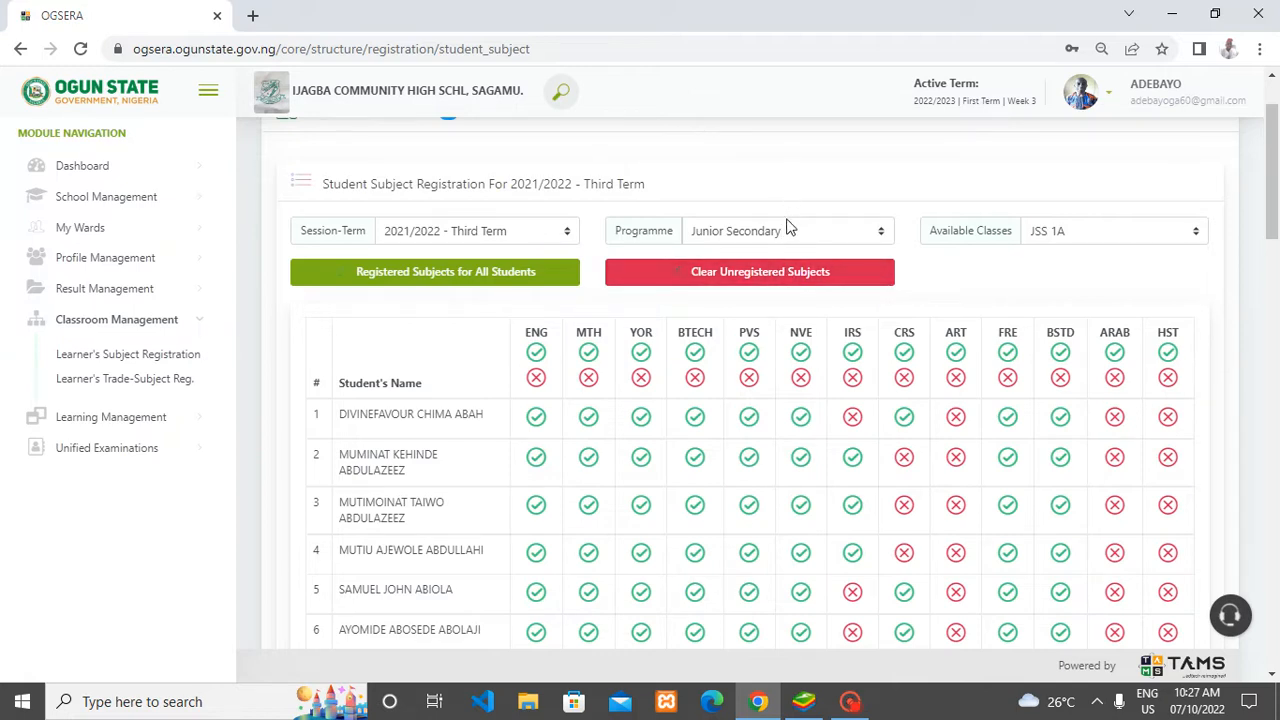
left_click(792, 279)
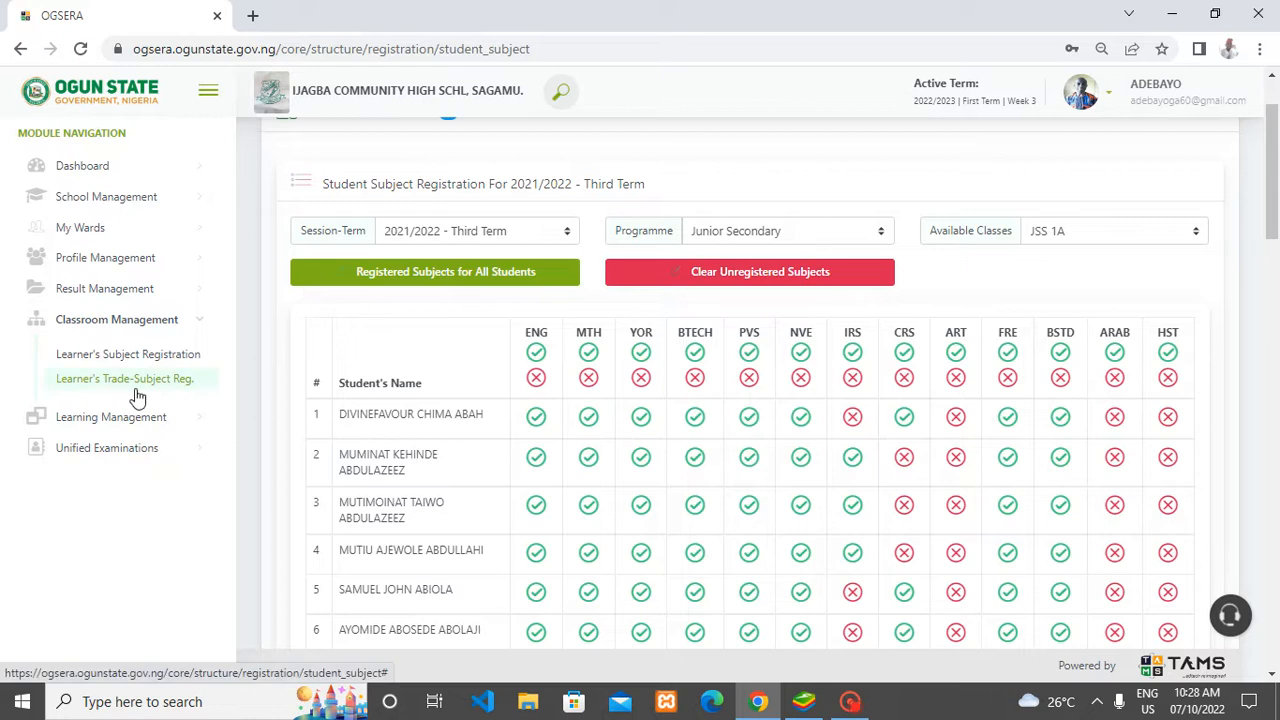
left_click(809, 275)
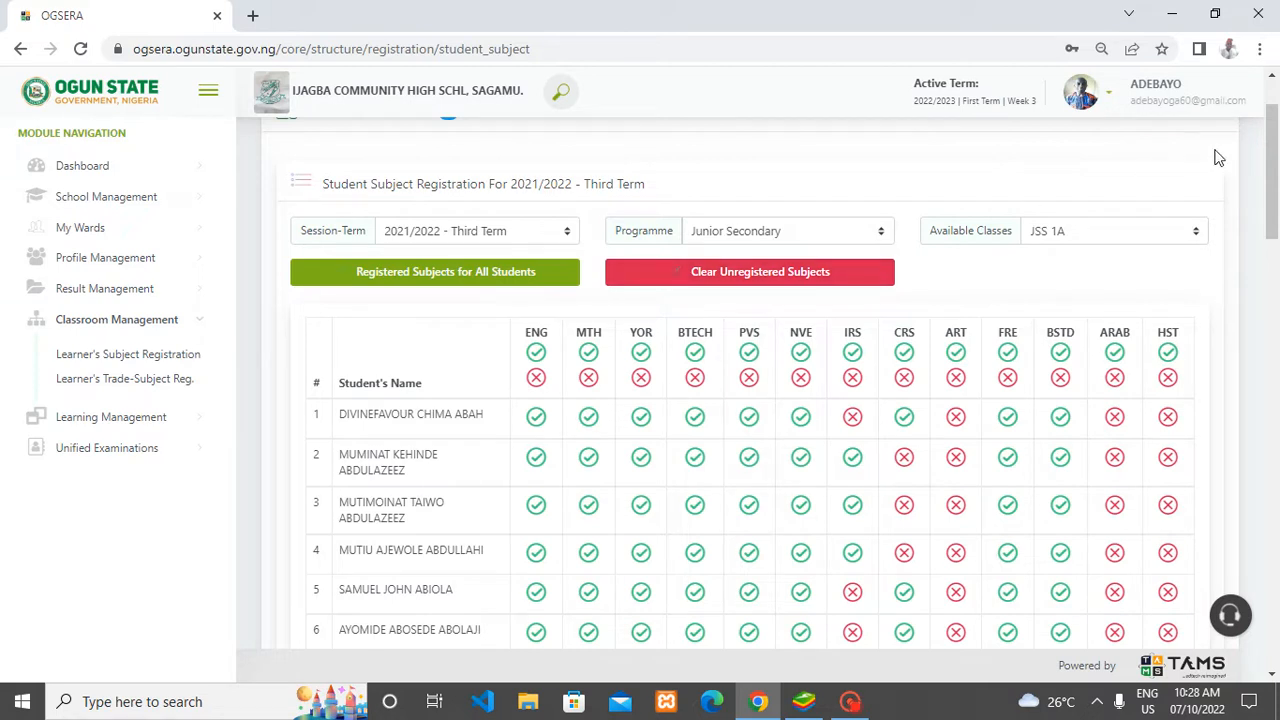
Select JSS 1B as the available class for the subject registration
left_click(1136, 230)
left_click(1063, 288)
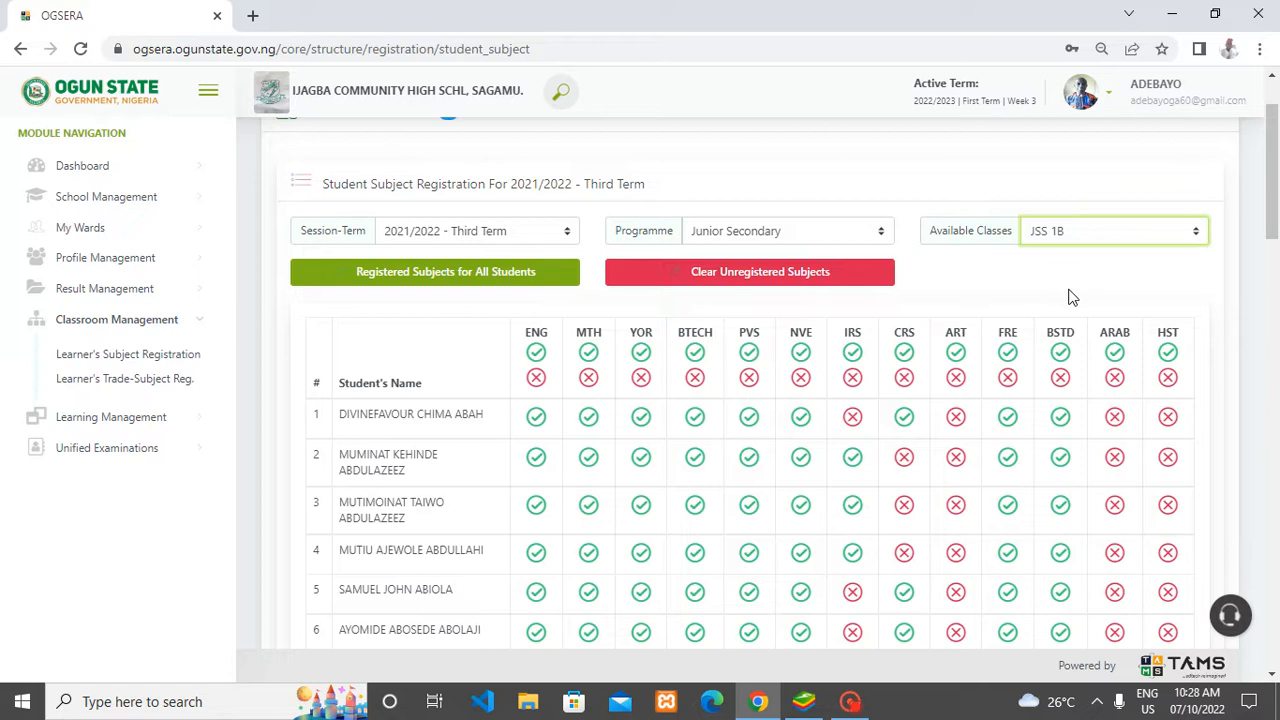
left_click(1092, 230)
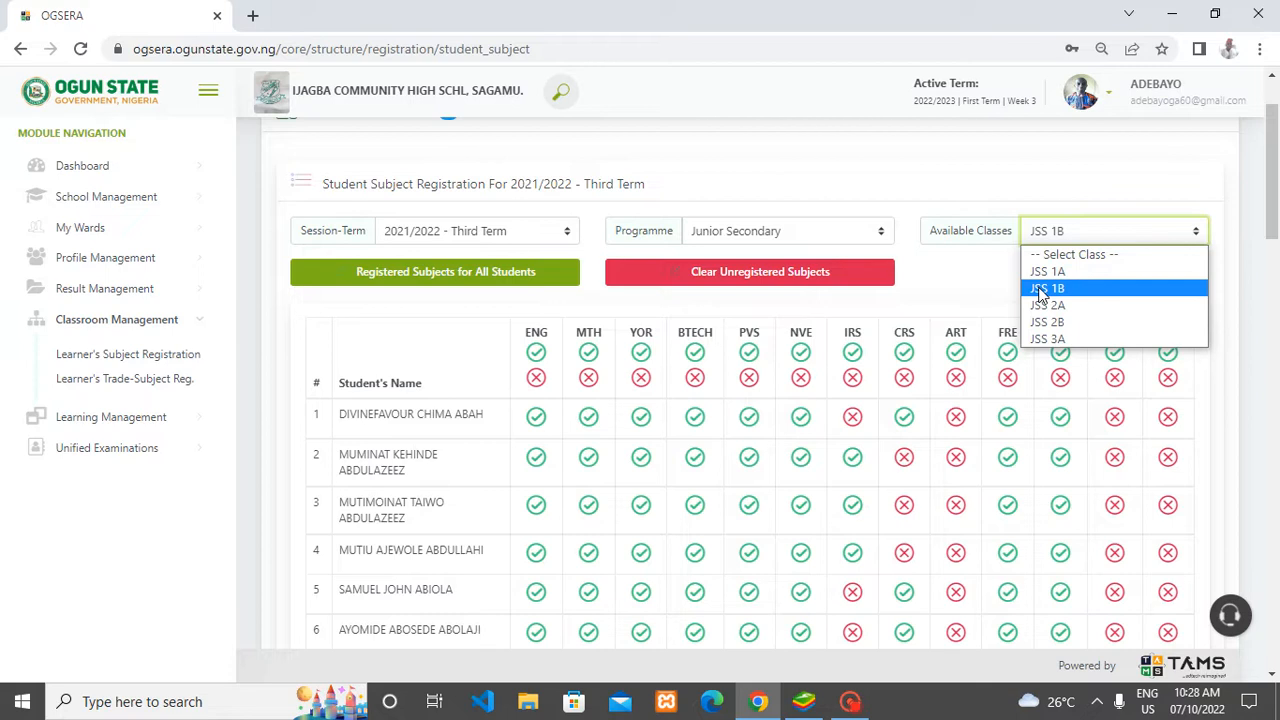
left_click(1040, 289)
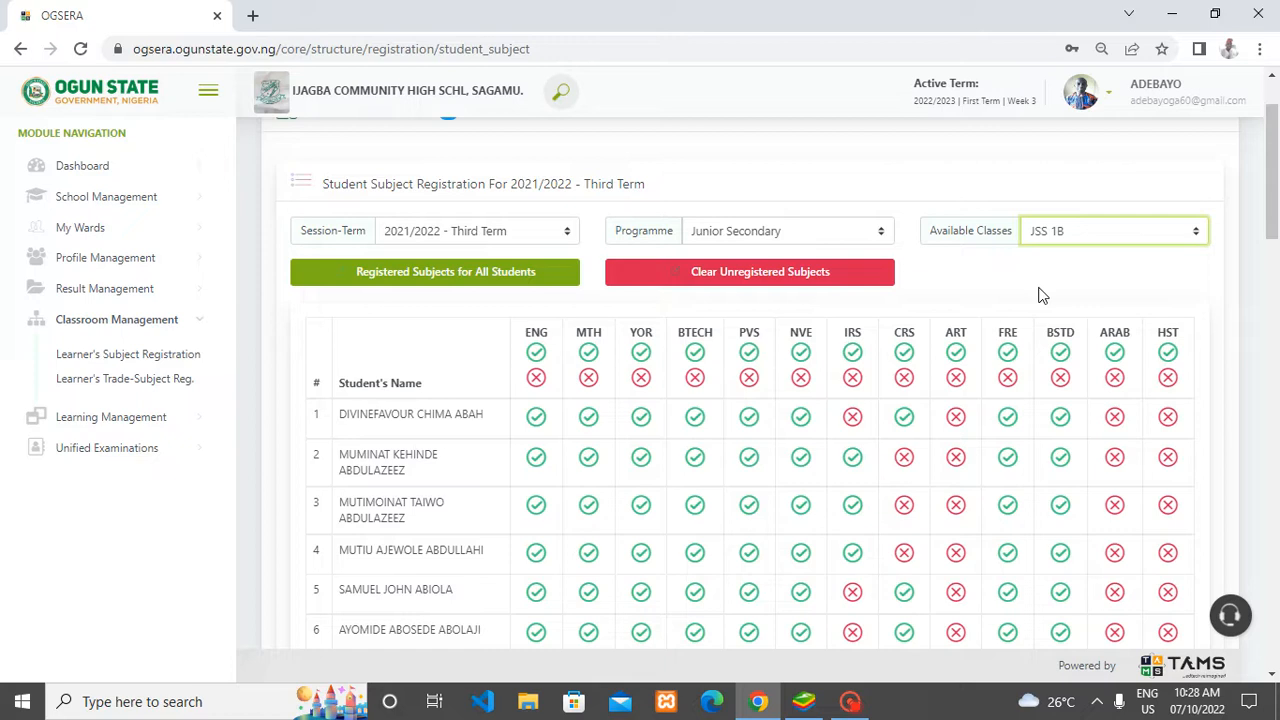
Try to unregister the first listed student from BSTD, FRE, CRS, NVE, BTECH, YOR, MTH and ENG
left_click(1061, 418)
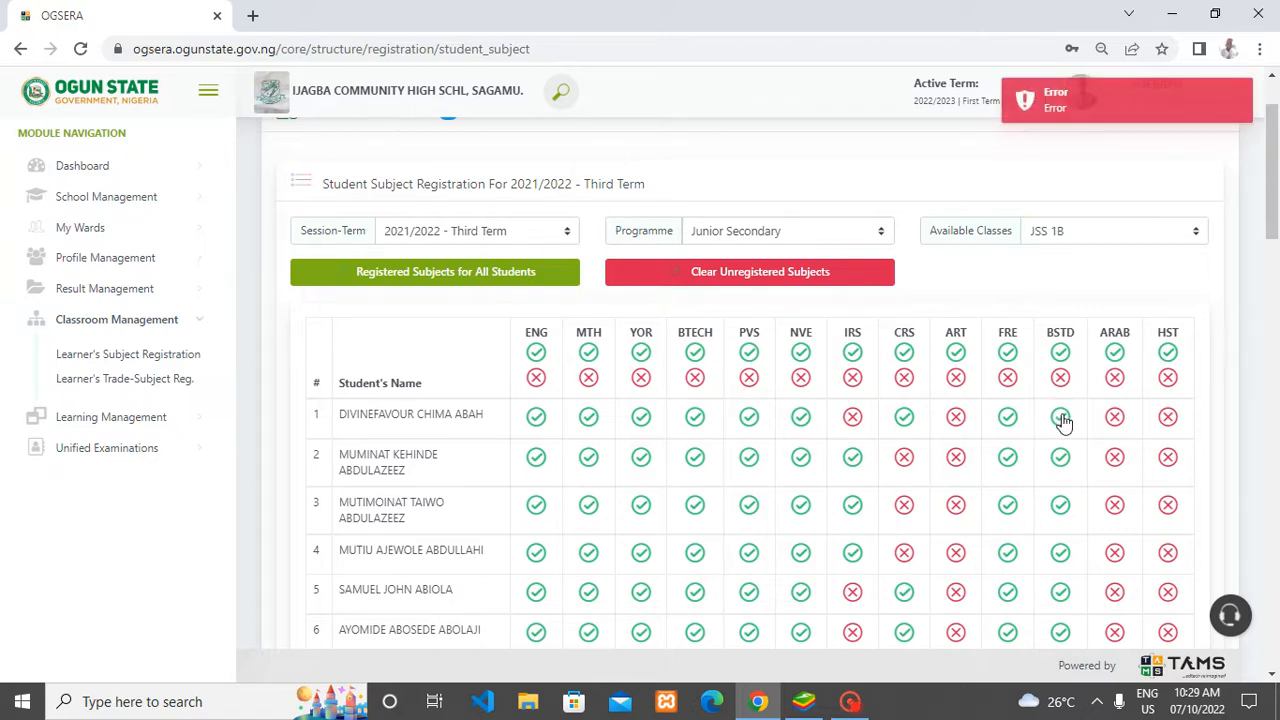
left_click(1007, 418)
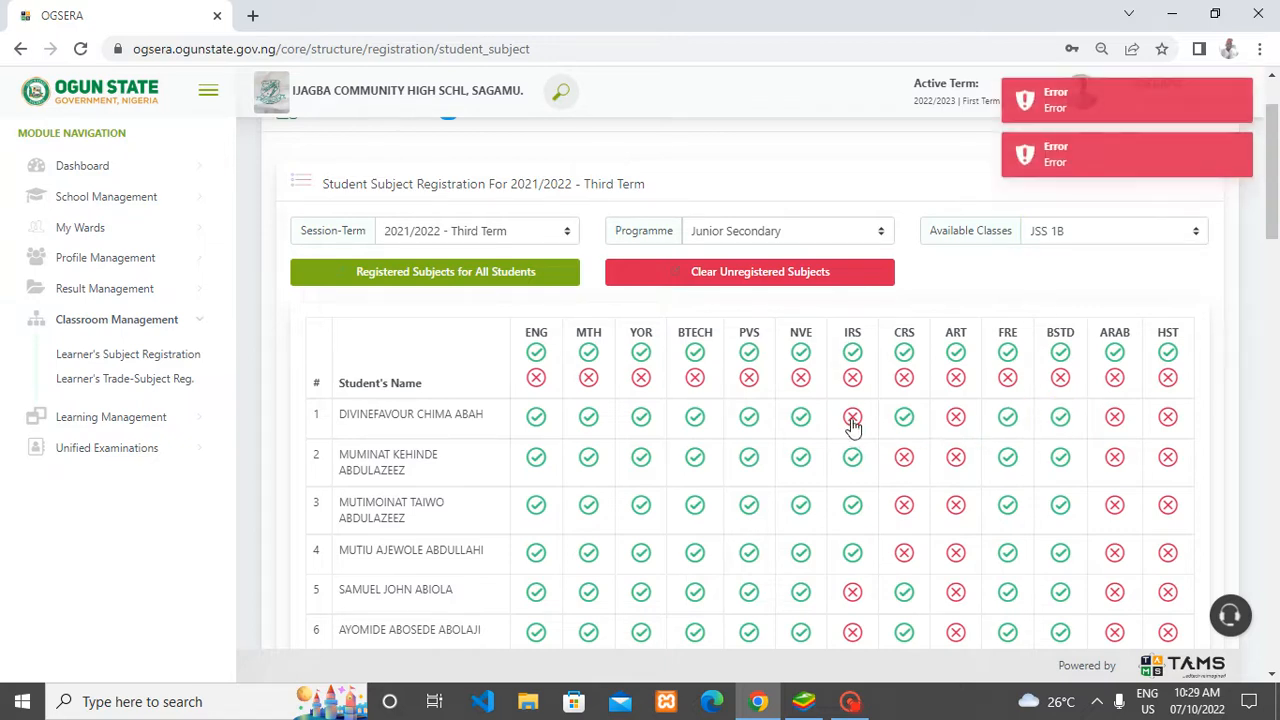
left_click(900, 420)
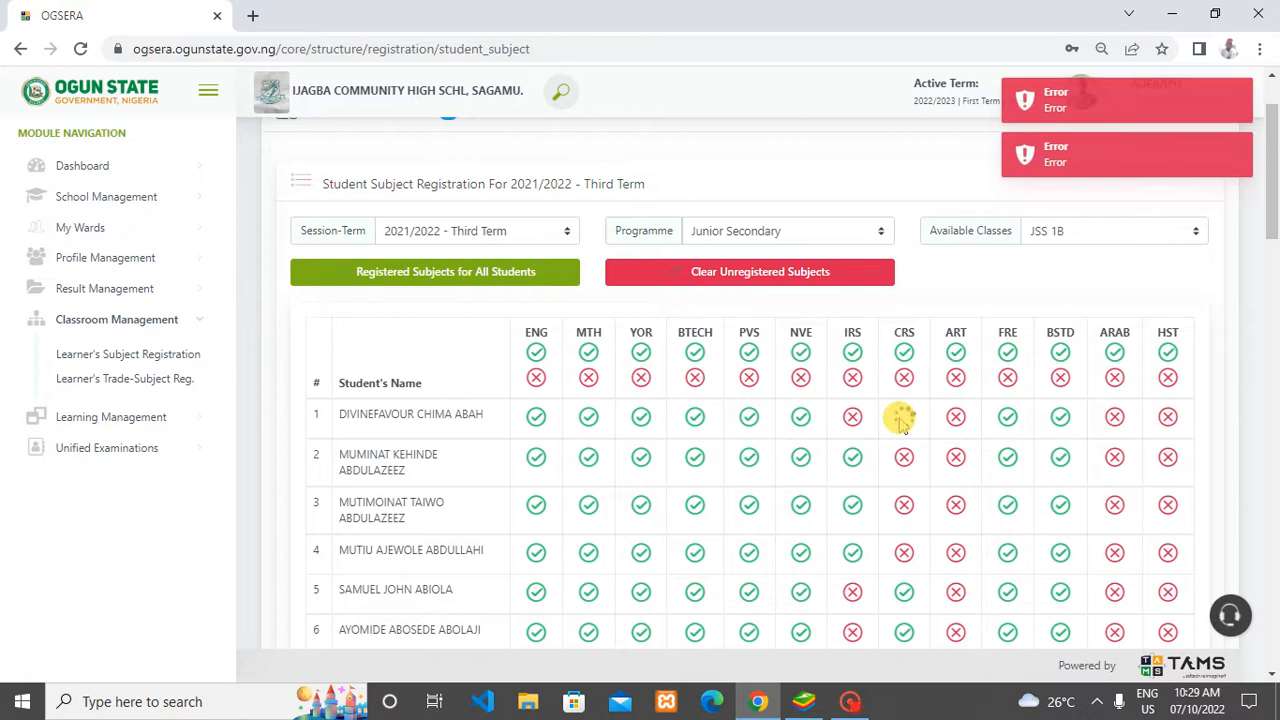
left_click(800, 418)
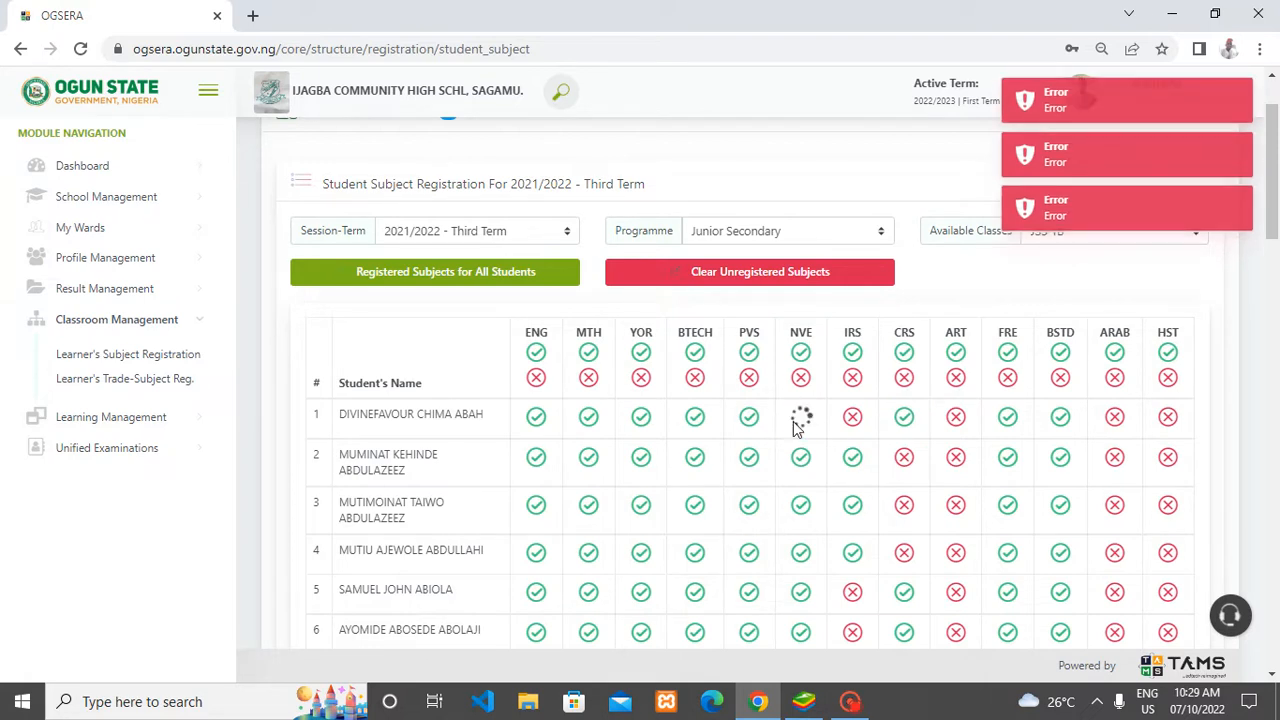
left_click(695, 417)
left_click(641, 420)
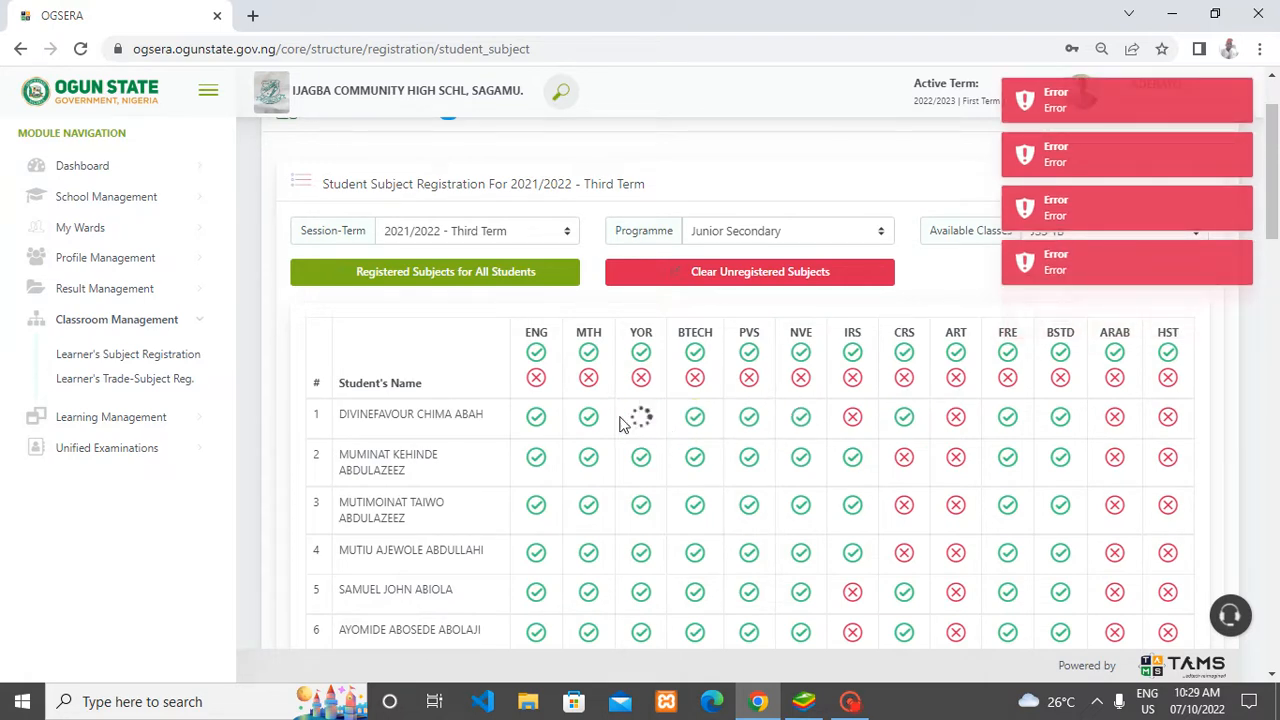
left_click(588, 420)
left_click(536, 420)
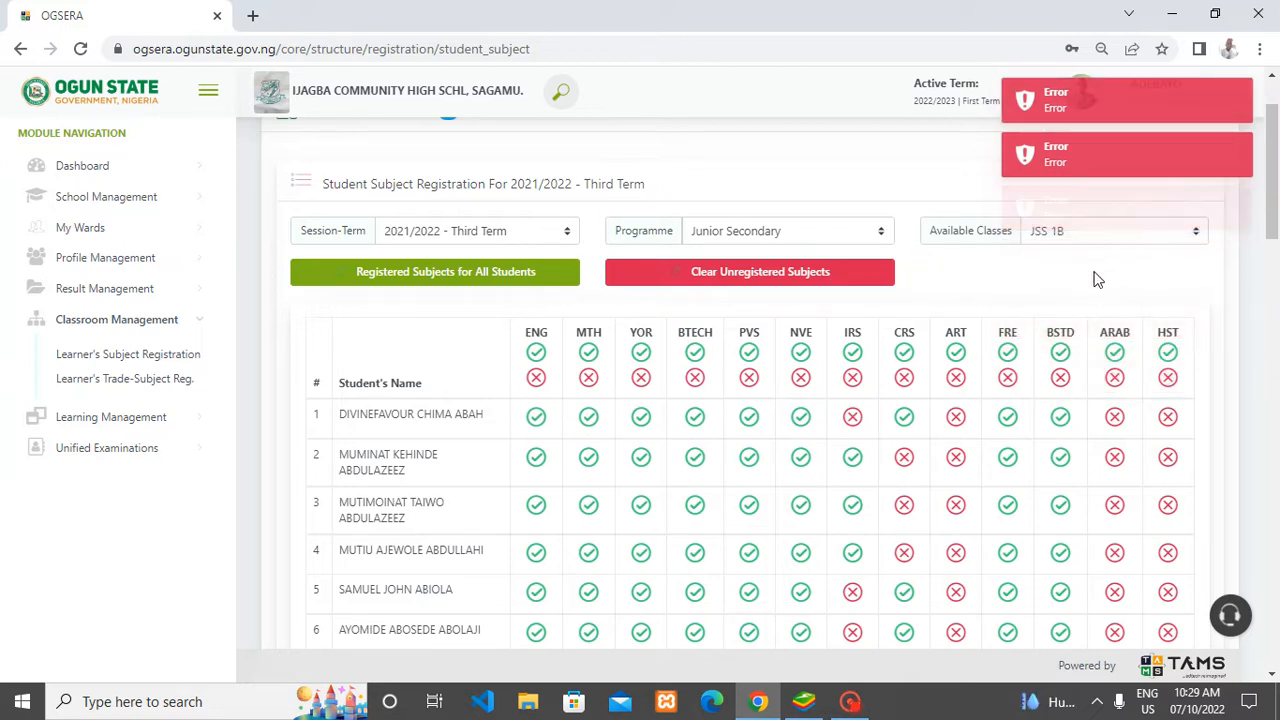
Switch the available class for the subject registration to JSS 1A
left_click(1095, 240)
left_click(1082, 275)
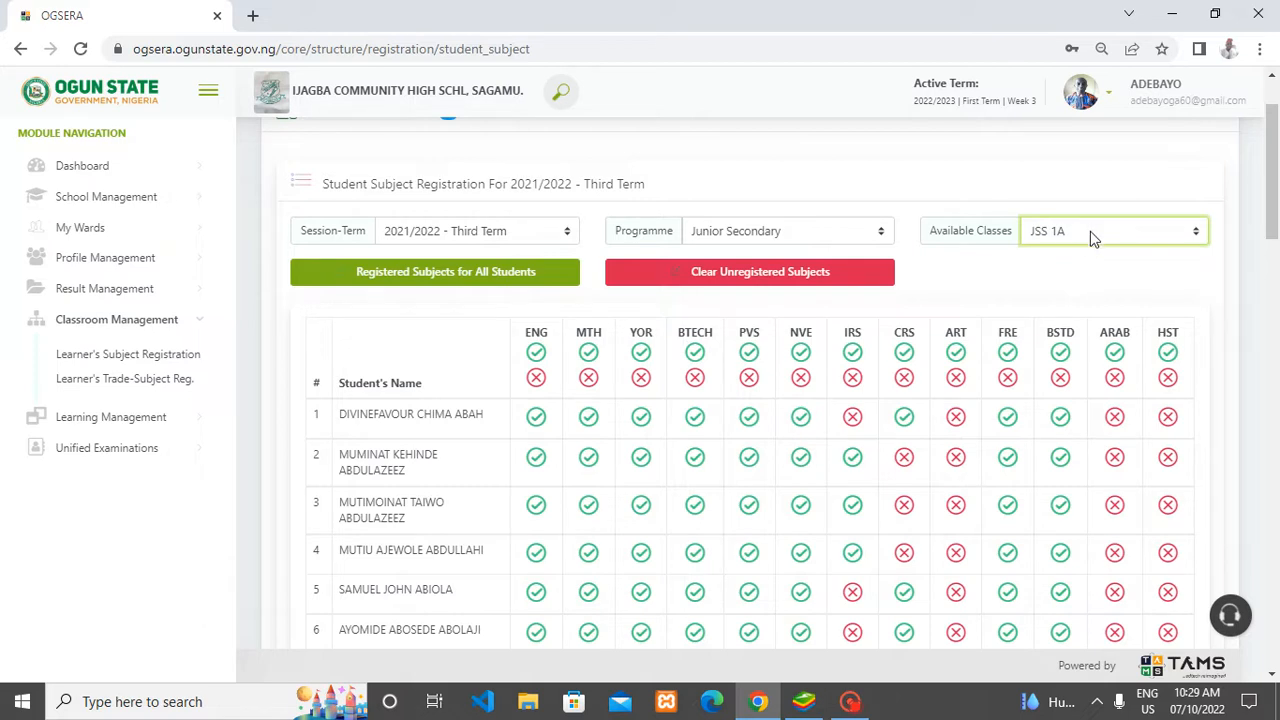
left_click(866, 705)
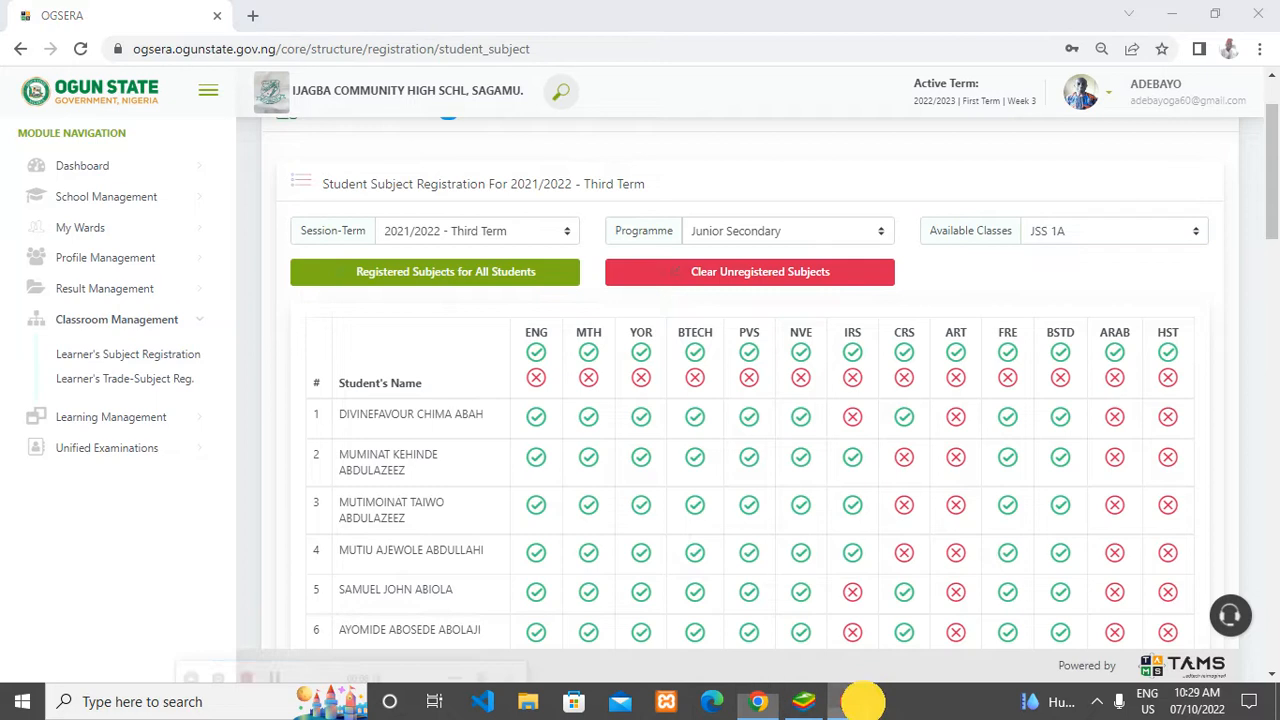
left_click(127, 676)
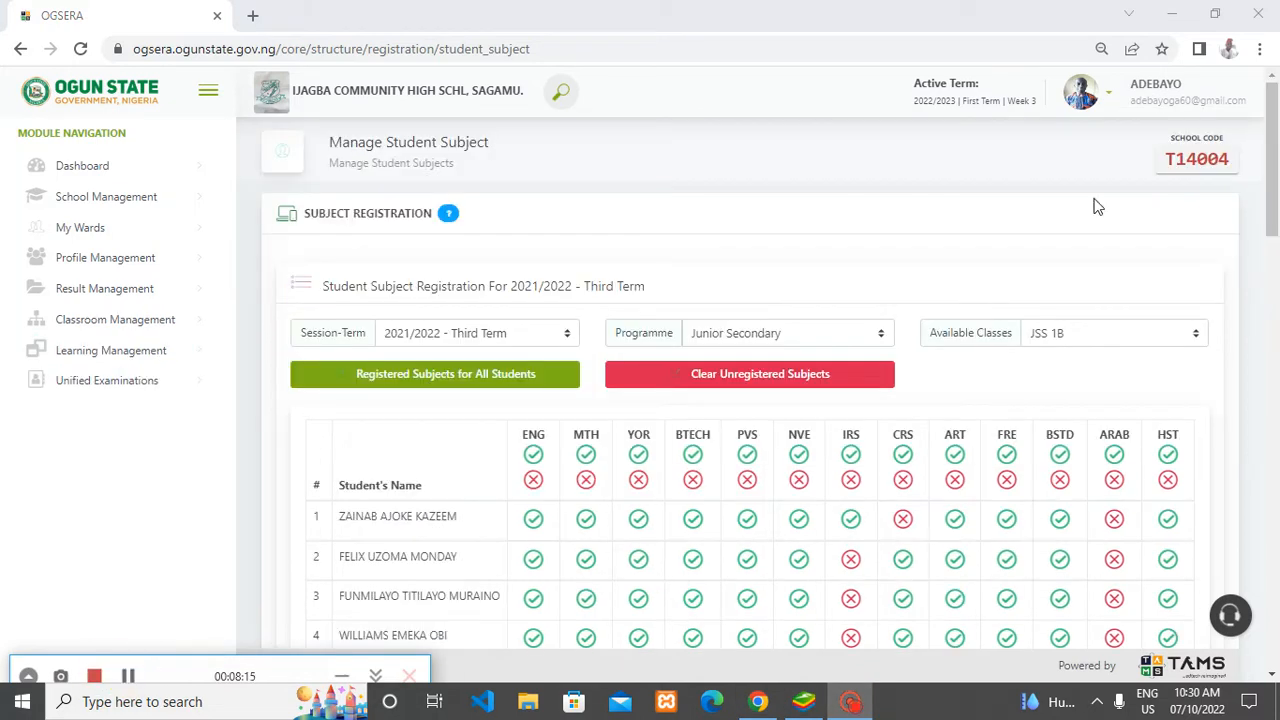
Unregister HST for the first student in the JSS 1B list
left_click(1032, 390)
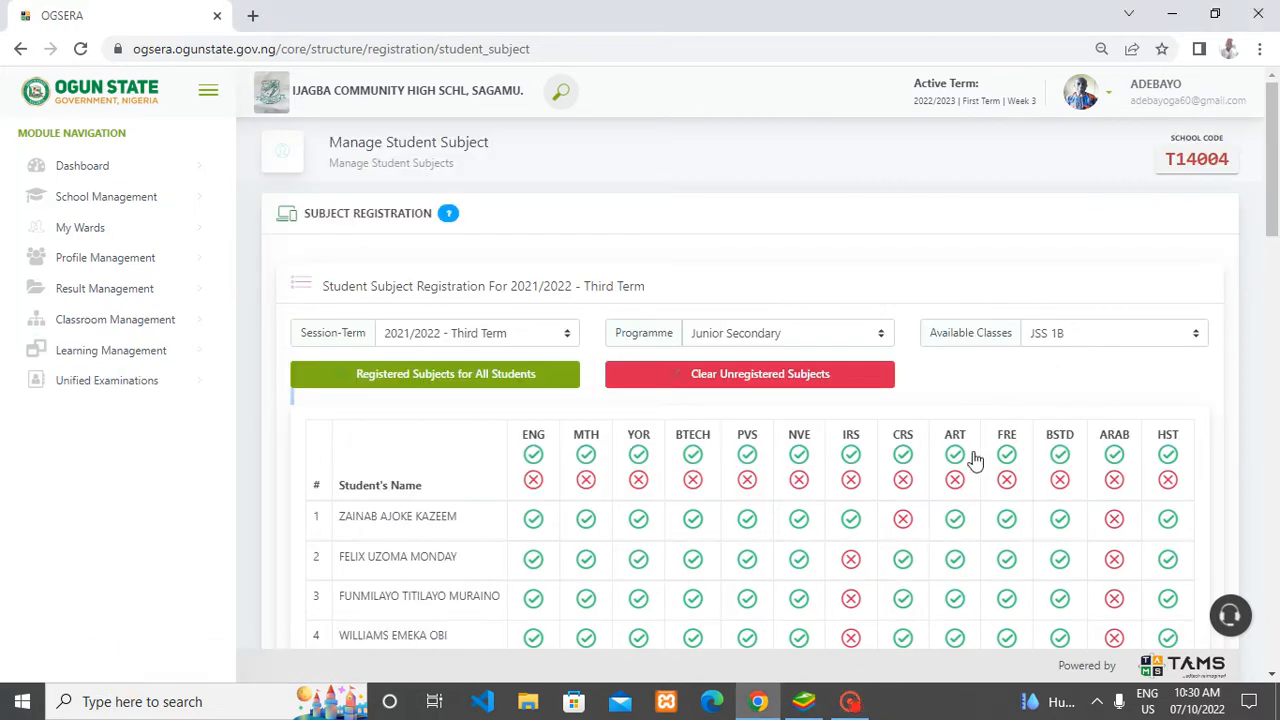
scroll(1150, 487, "down", 1)
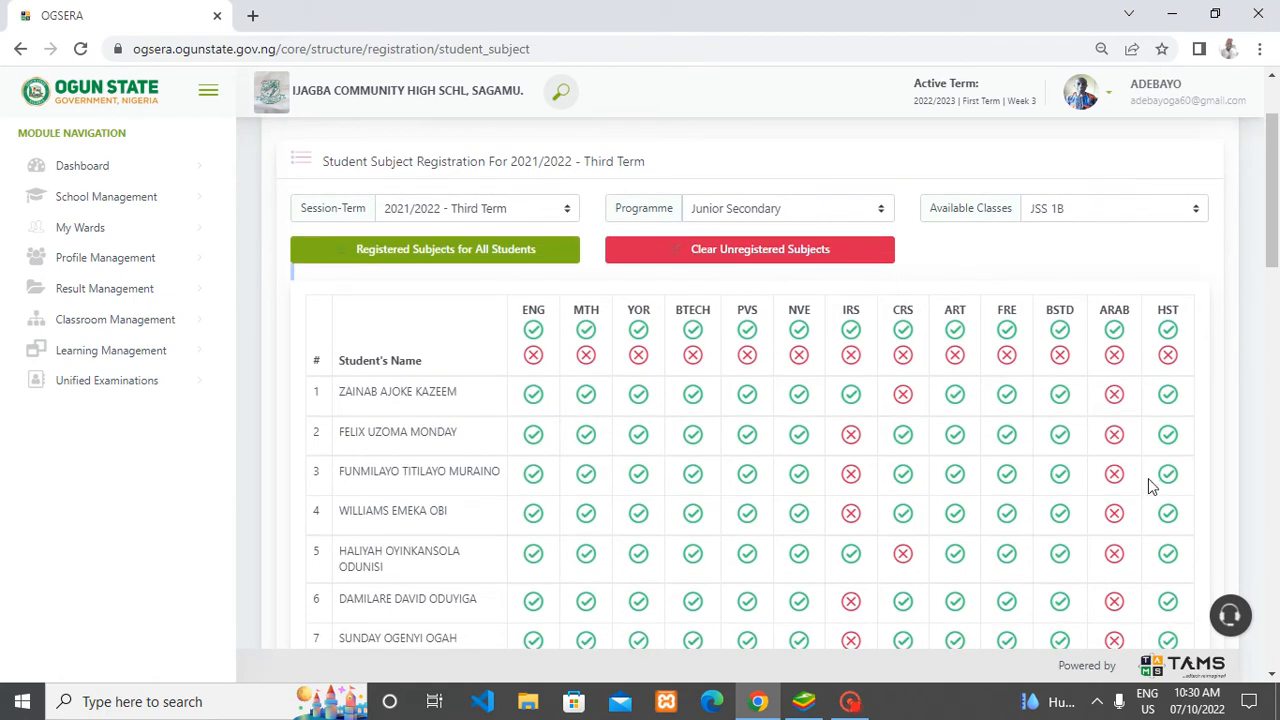
left_click(1168, 406)
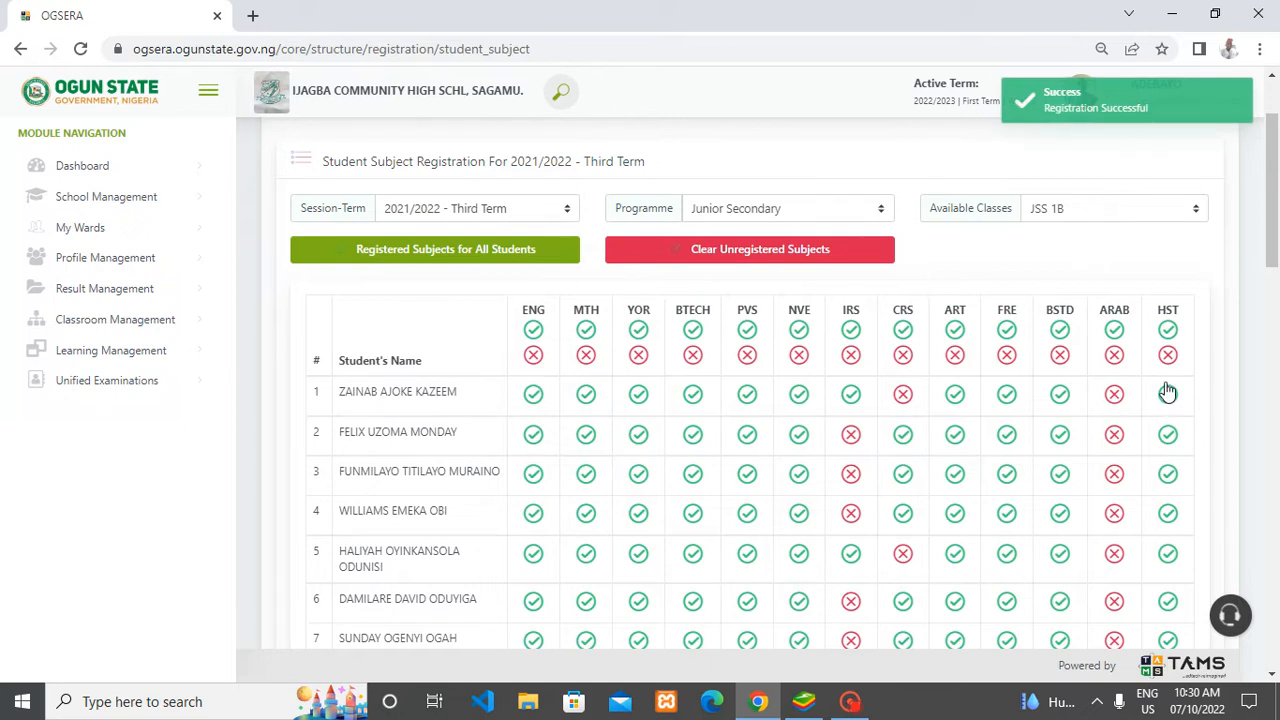
Remove History for all JSS 1B students, confirming the operation, and clear the unregistered subjects
left_click(1167, 357)
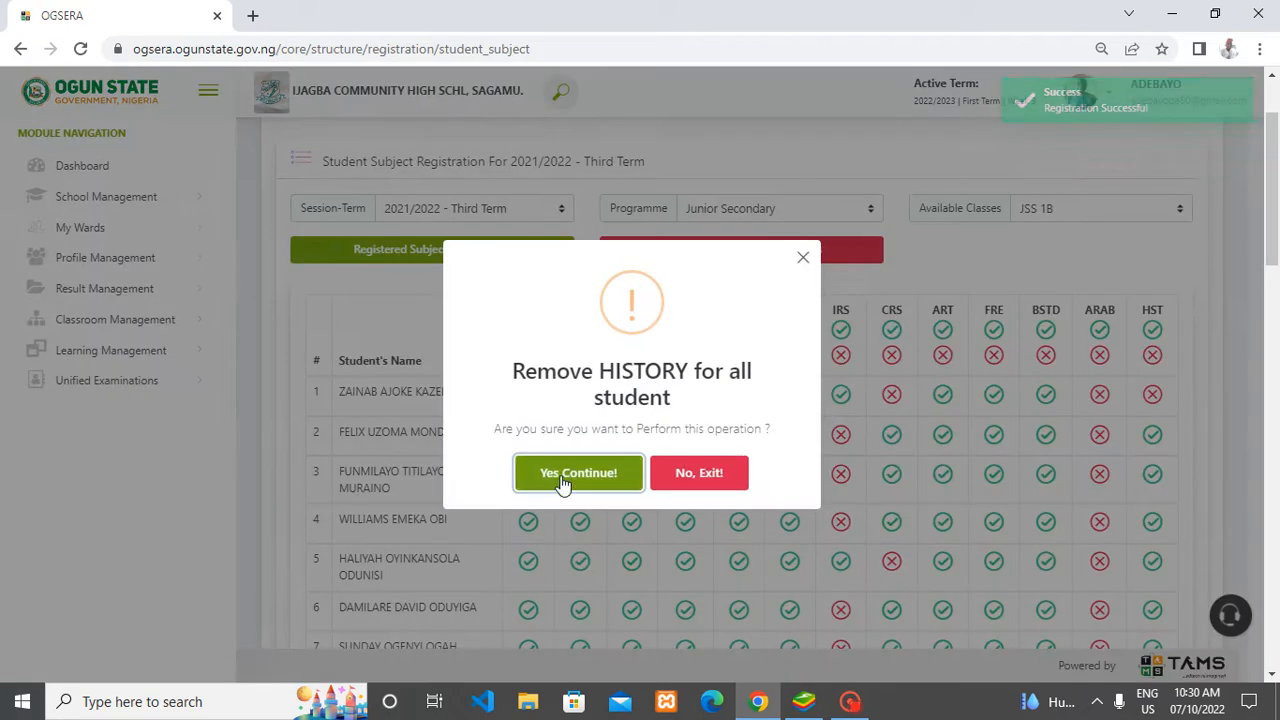
left_click(562, 480)
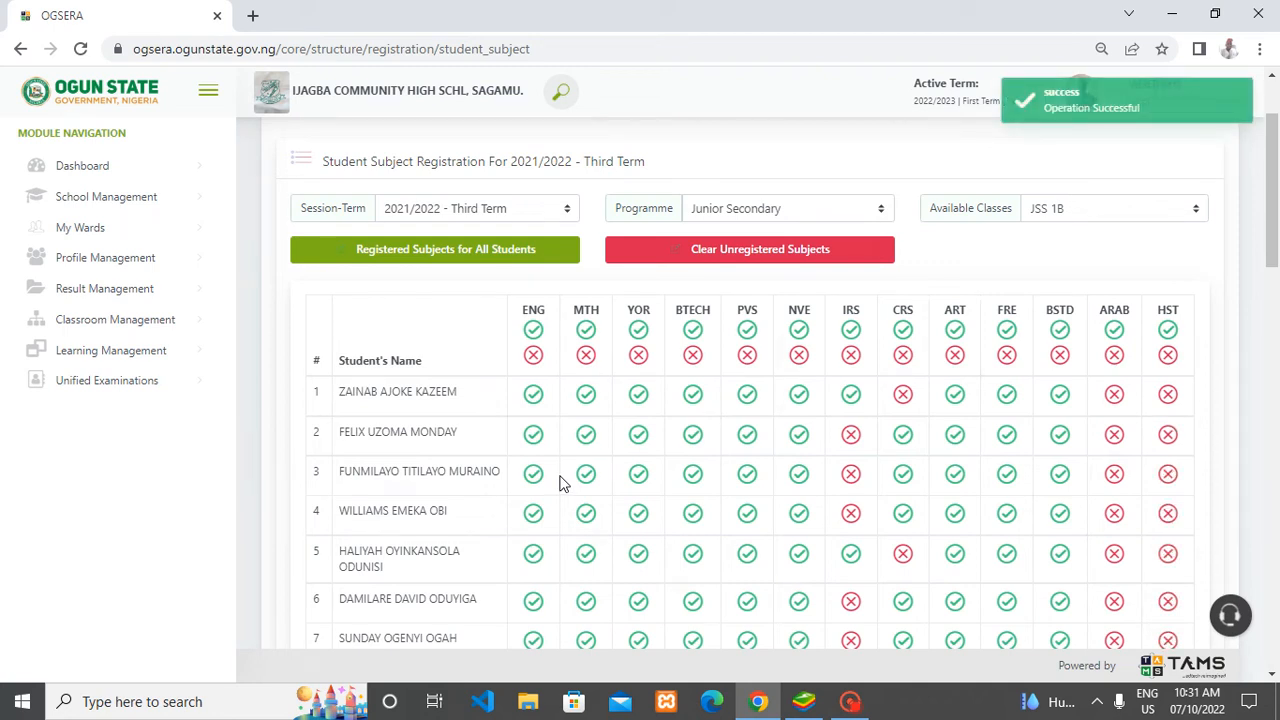
left_click(822, 255)
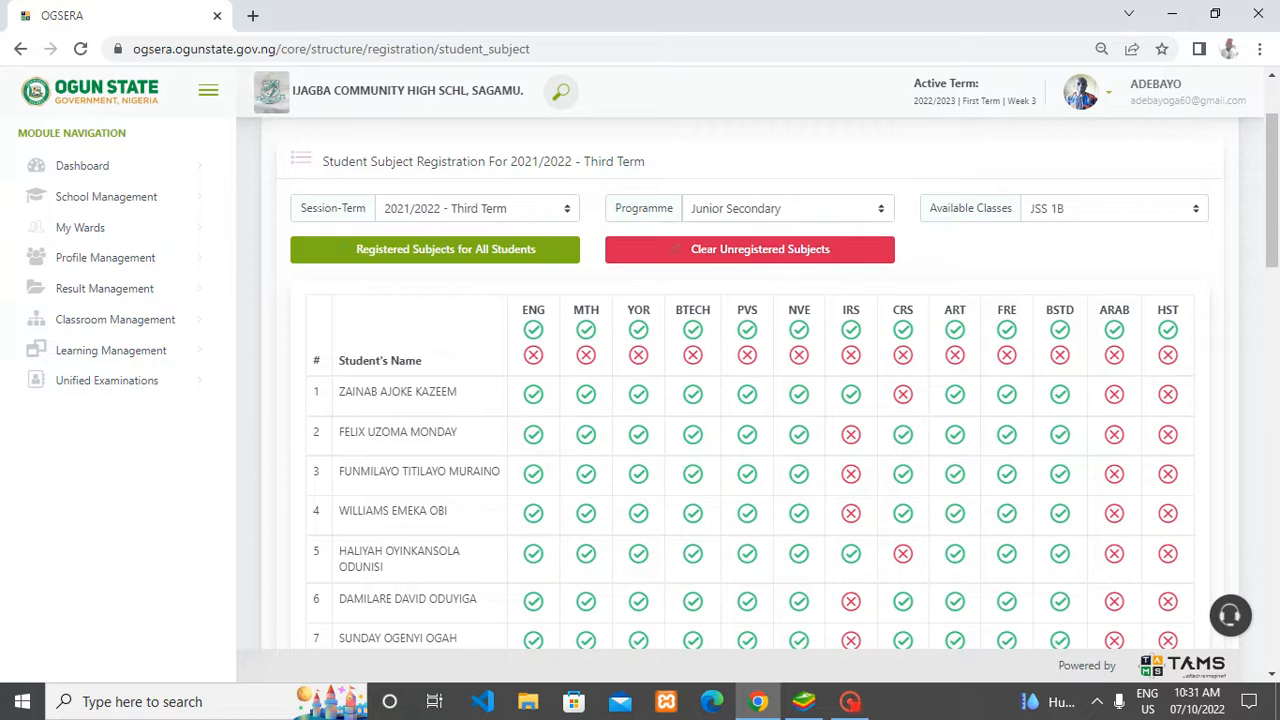
Review the trade-subject registration list of Junior Secondary class JSS 1A for 2021/2022 Third Term and return to the learners' subject registration
left_click(145, 328)
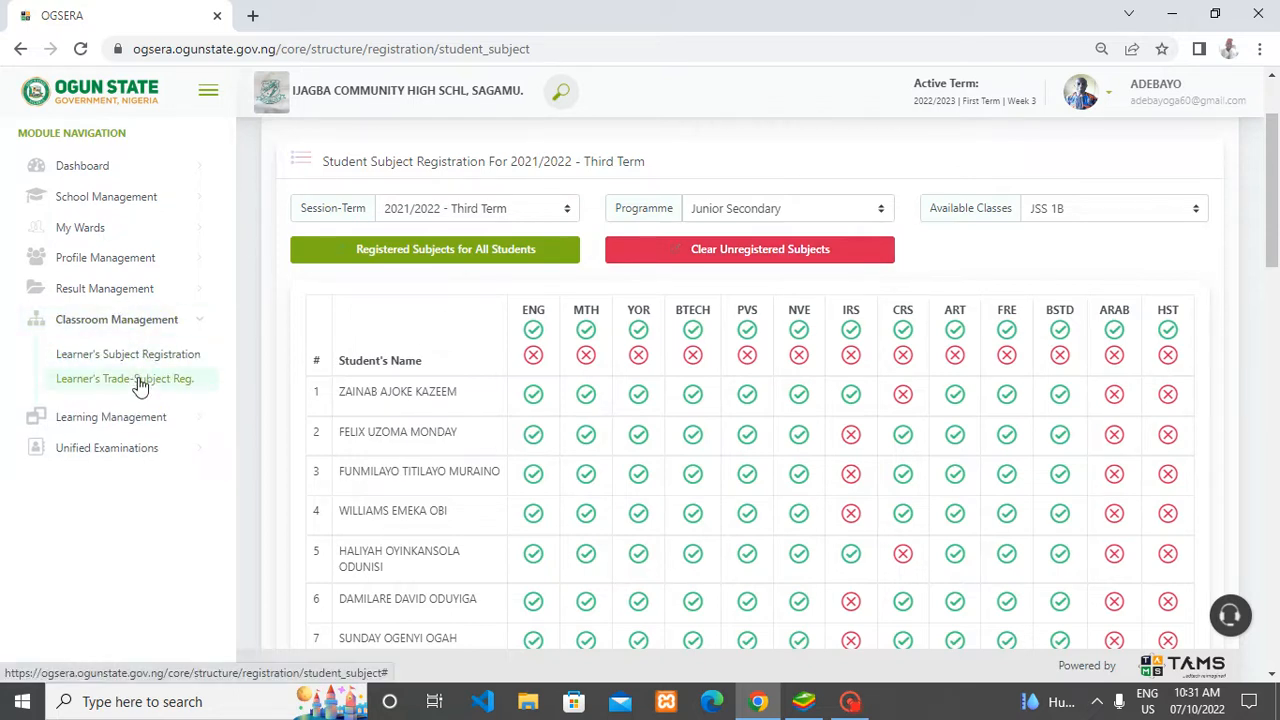
left_click(140, 386)
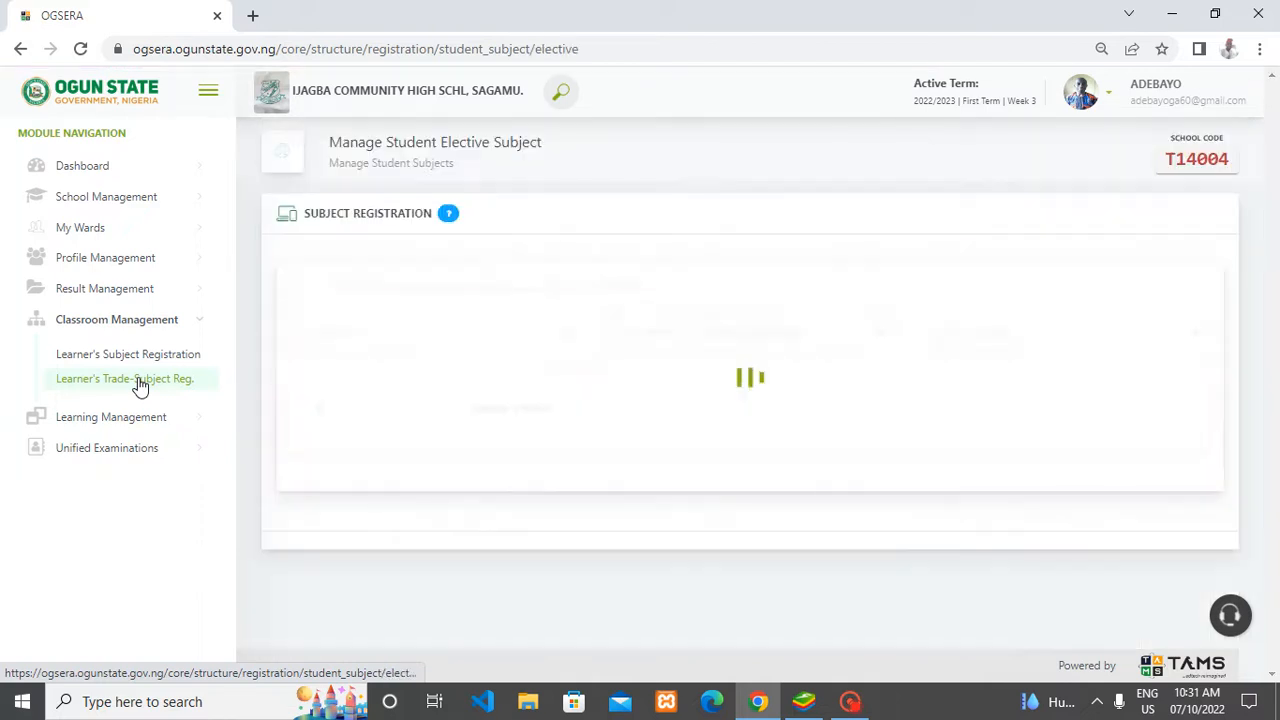
left_click(534, 341)
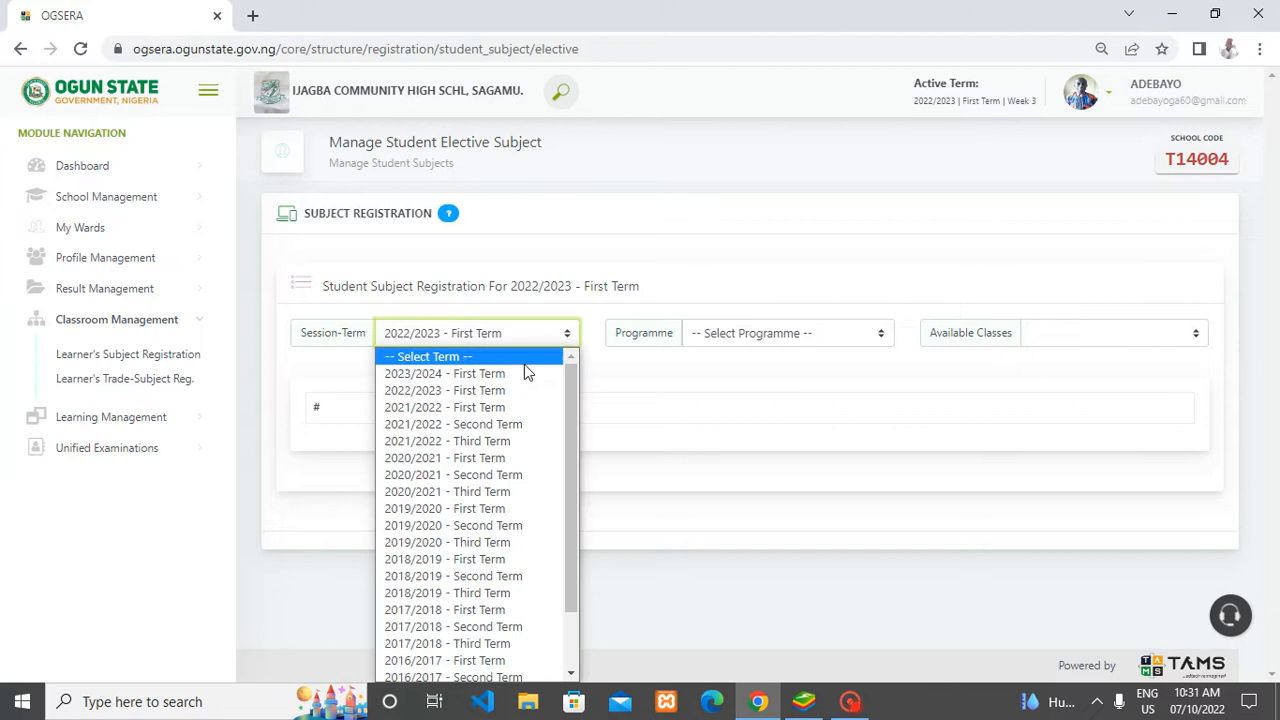
left_click(505, 441)
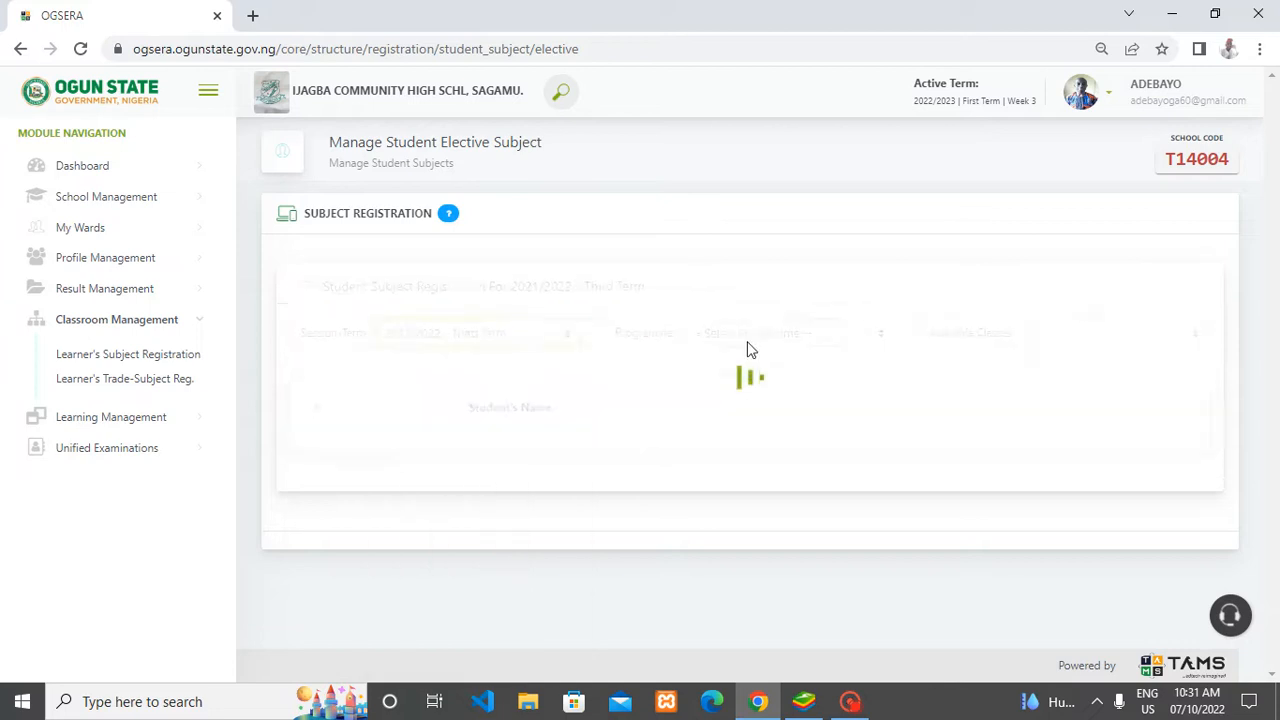
left_click(826, 332)
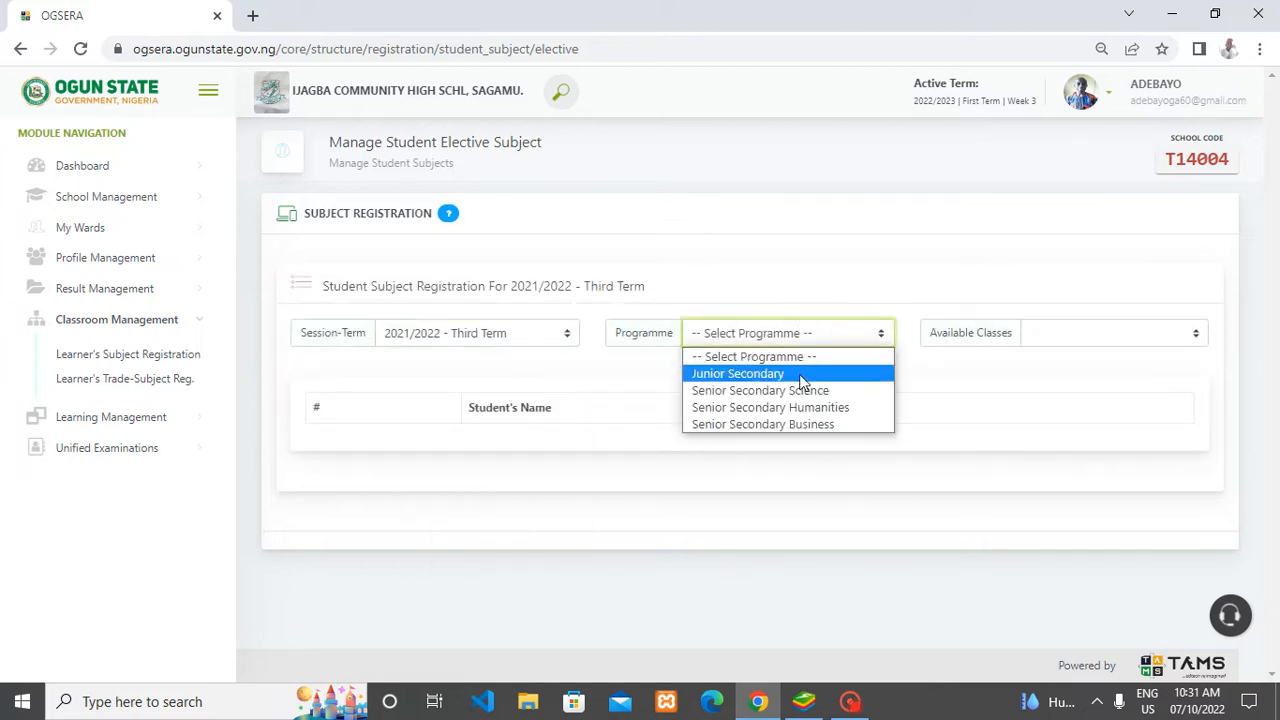
left_click(790, 377)
left_click(1074, 330)
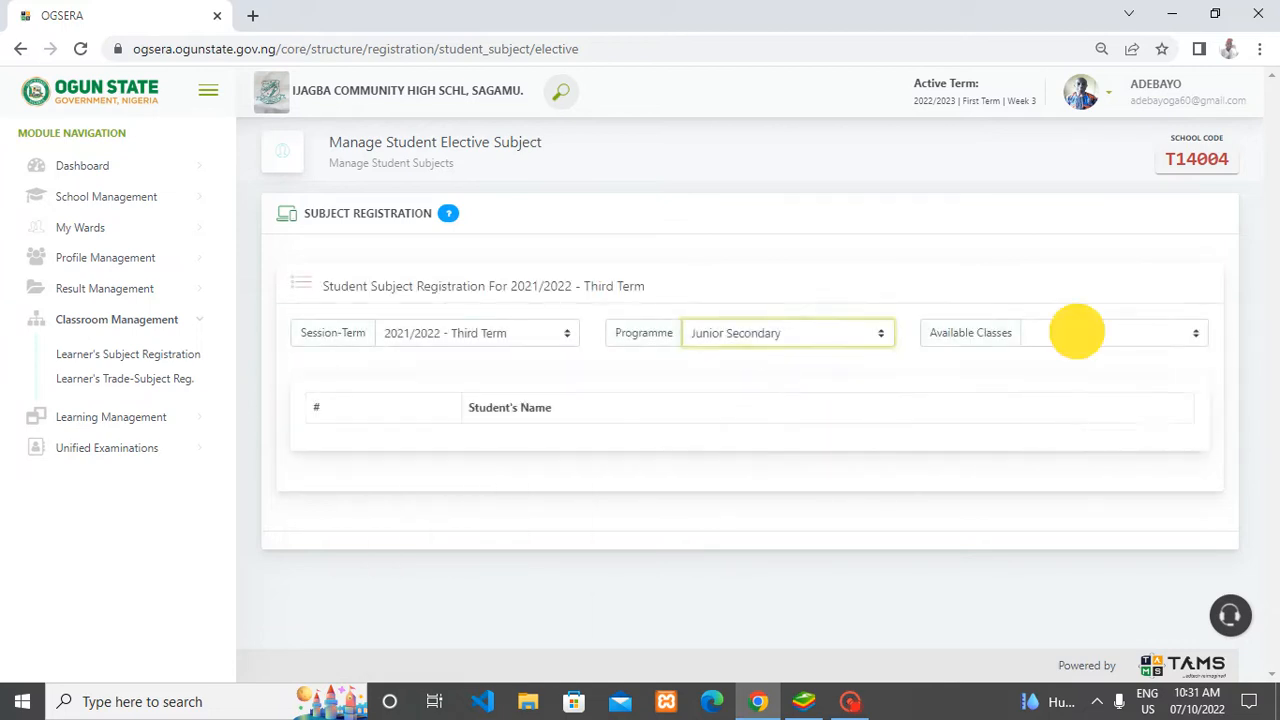
left_click(1068, 375)
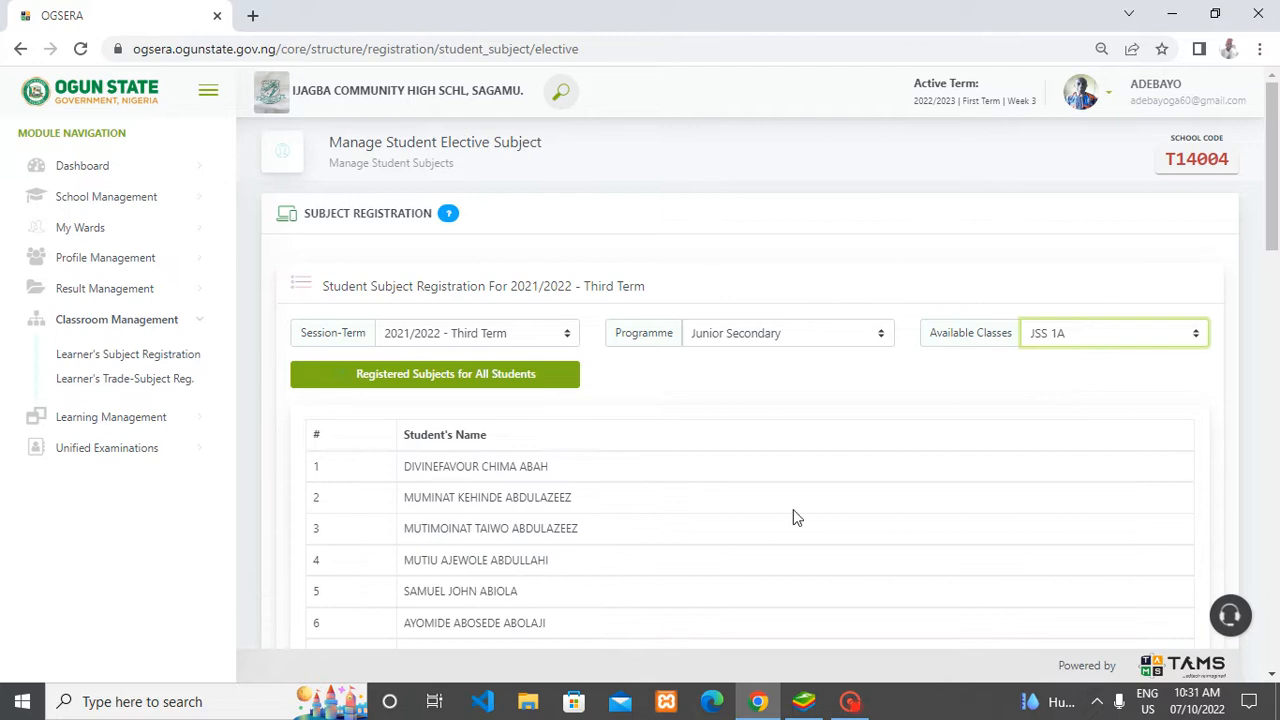
scroll(780, 457, "down", 1)
scroll(780, 457, "up", 1)
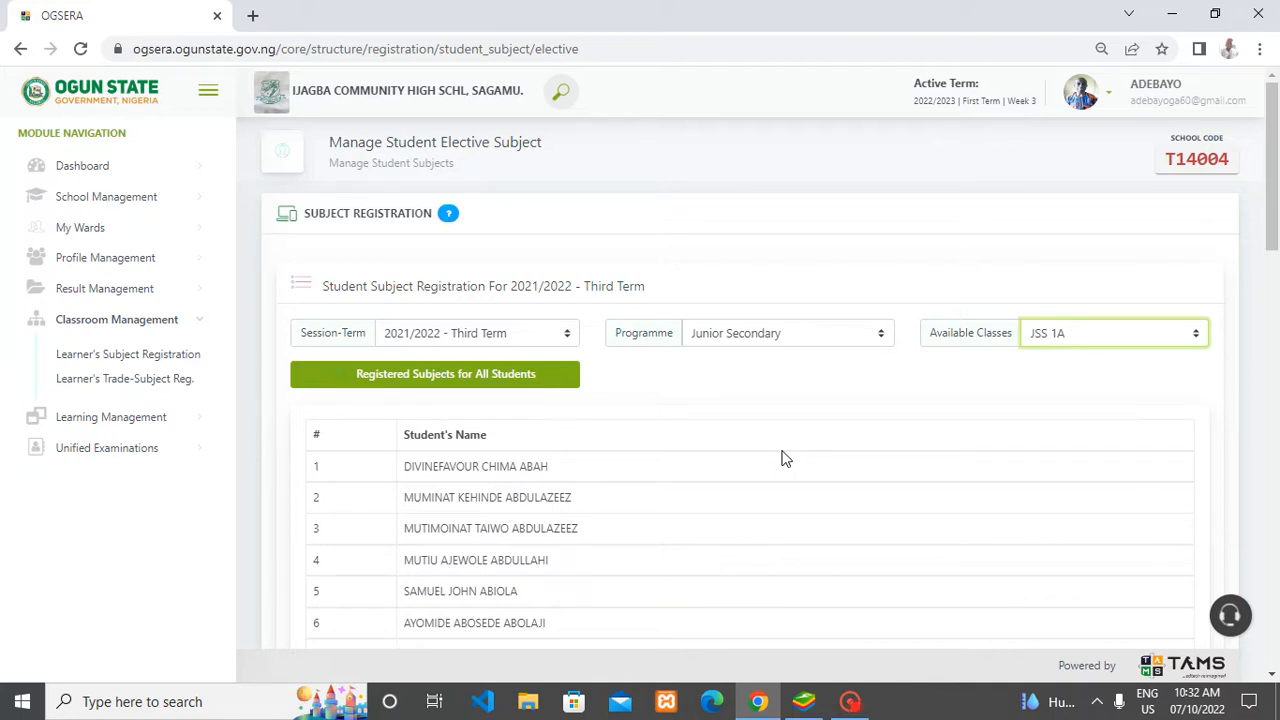
left_click(181, 366)
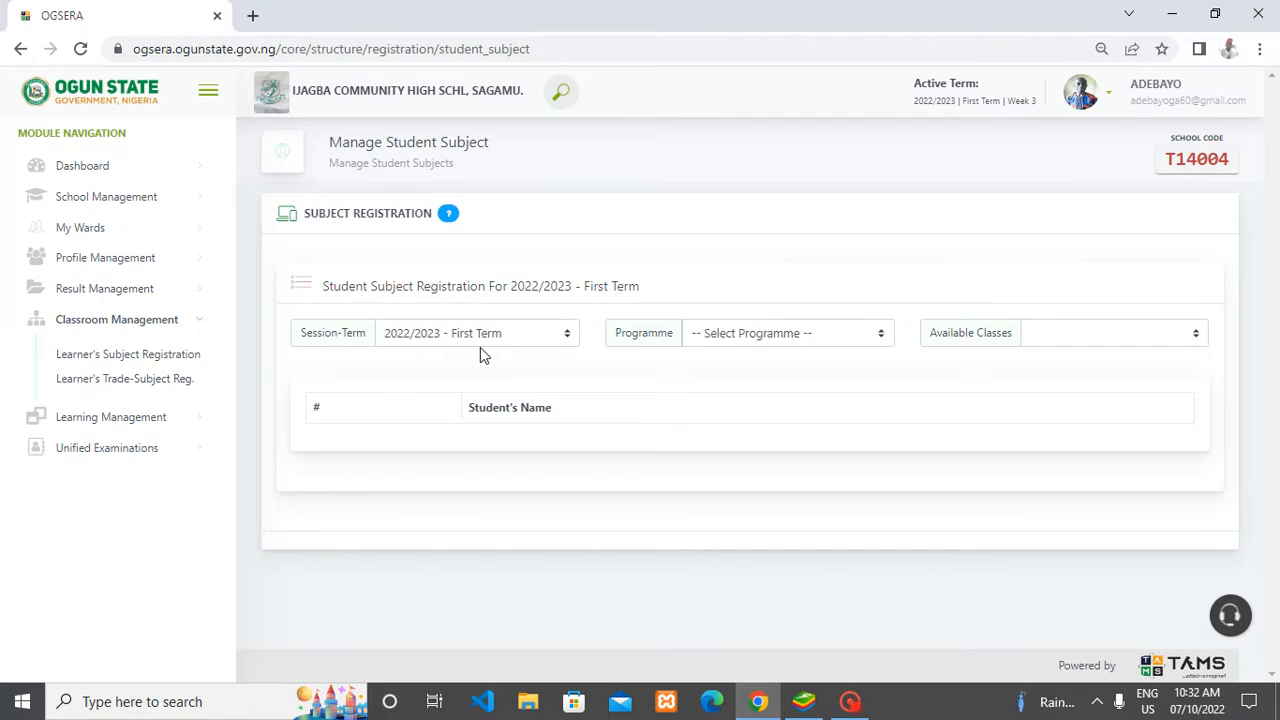
Open the result broadsheet for 2021/2022 Third Term, Junior Secondary programme, class JSS 1
left_click(119, 299)
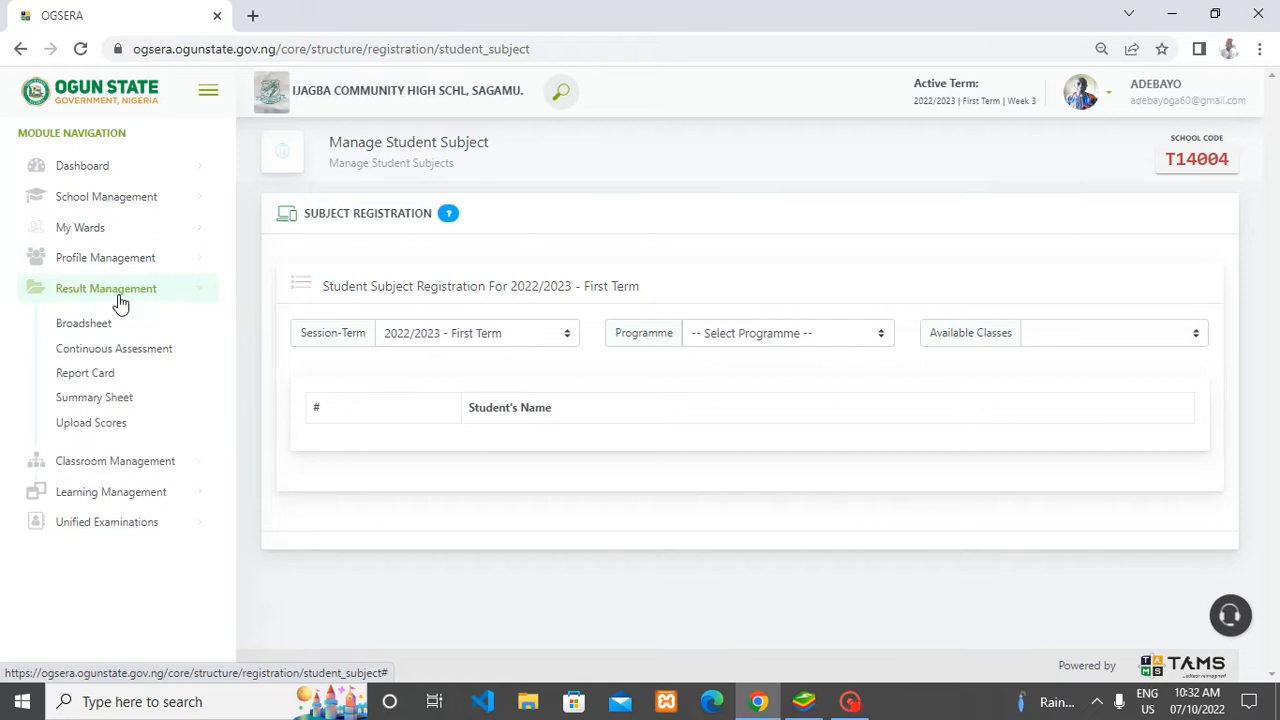
left_click(116, 325)
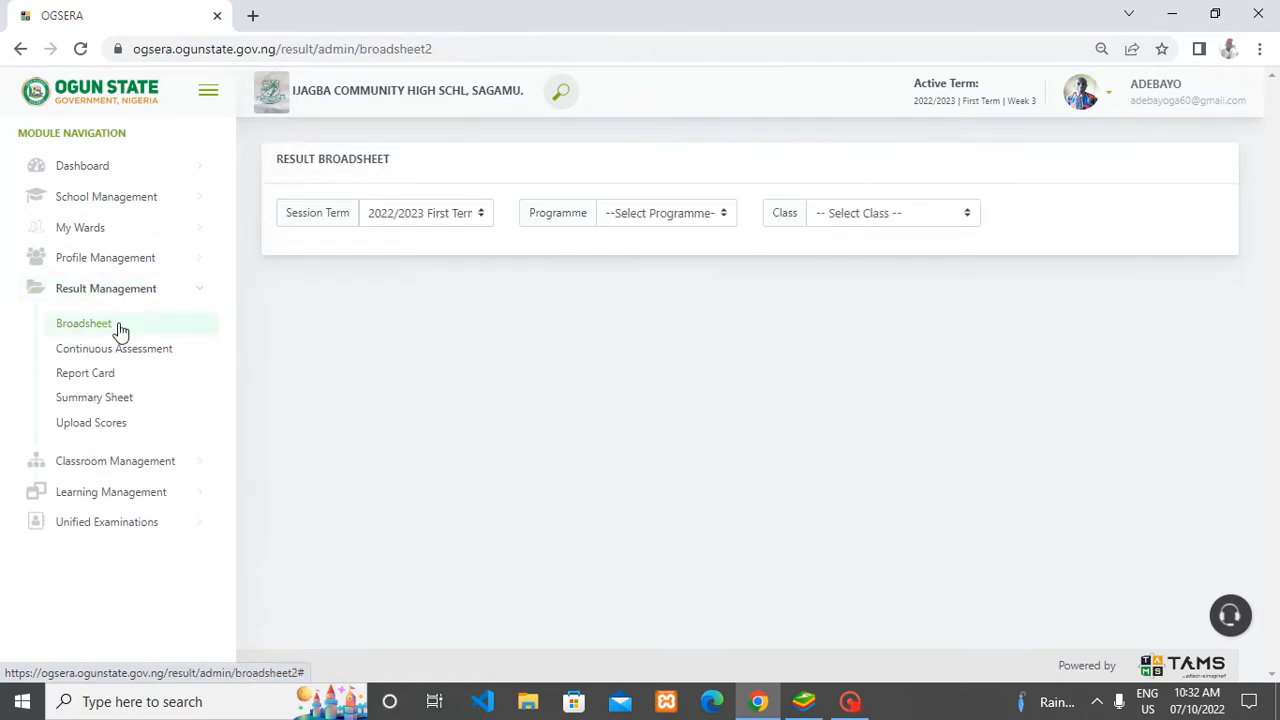
left_click(421, 222)
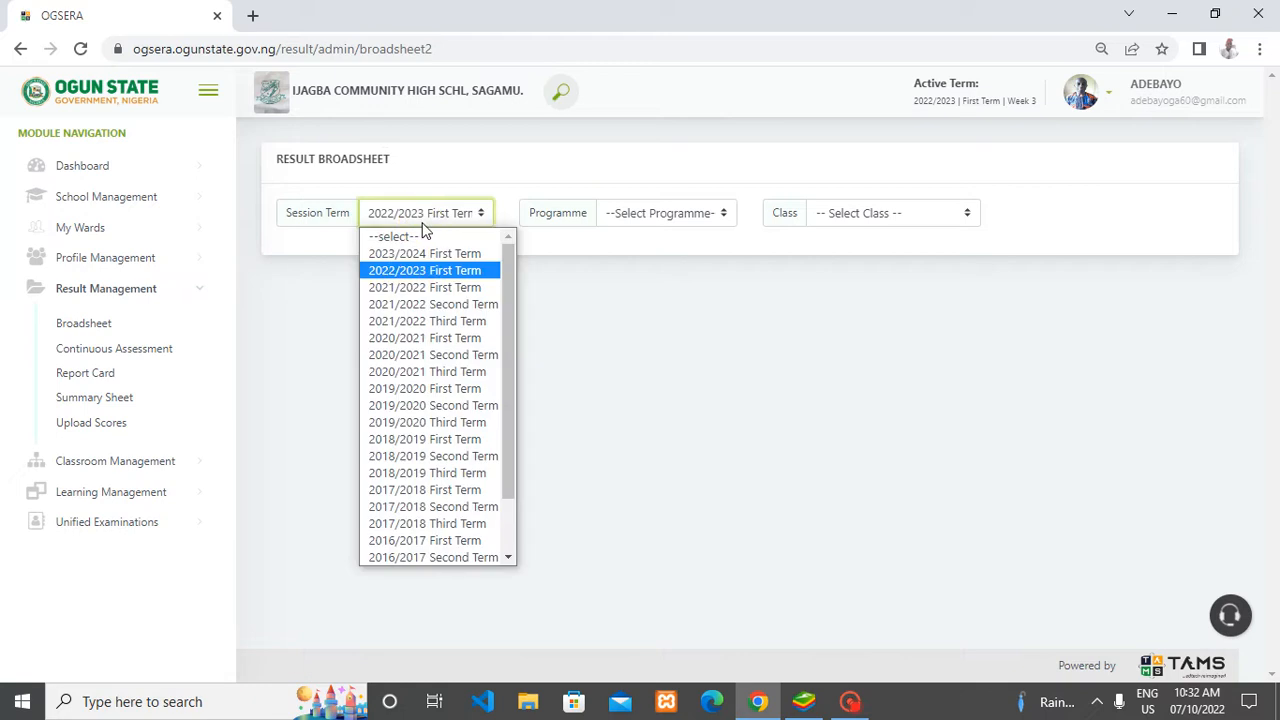
left_click(410, 321)
left_click(643, 216)
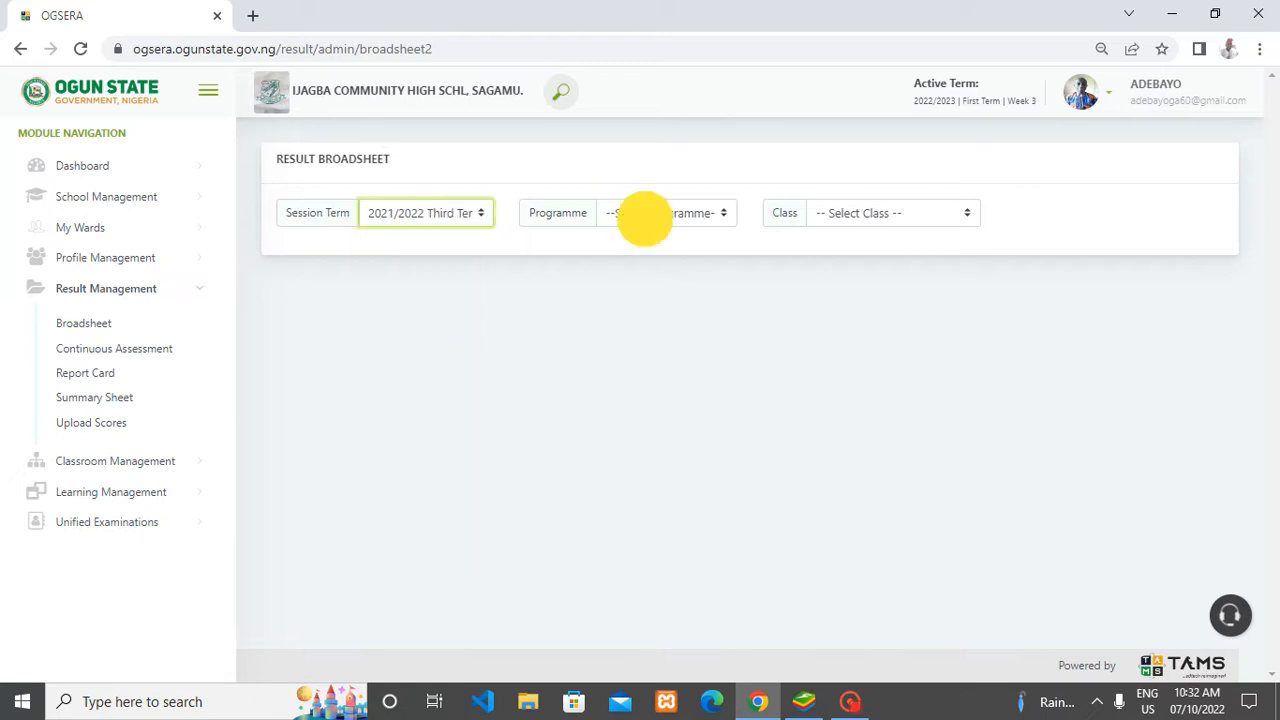
left_click(645, 254)
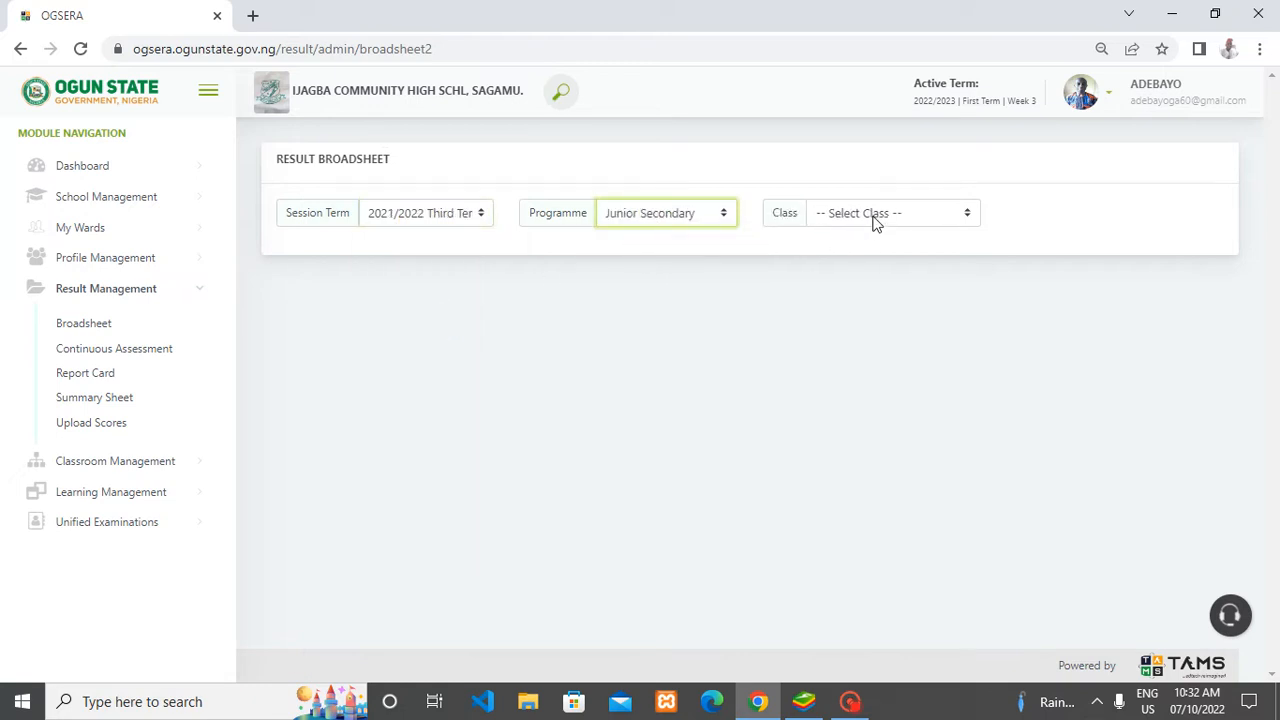
left_click(873, 218)
left_click(867, 251)
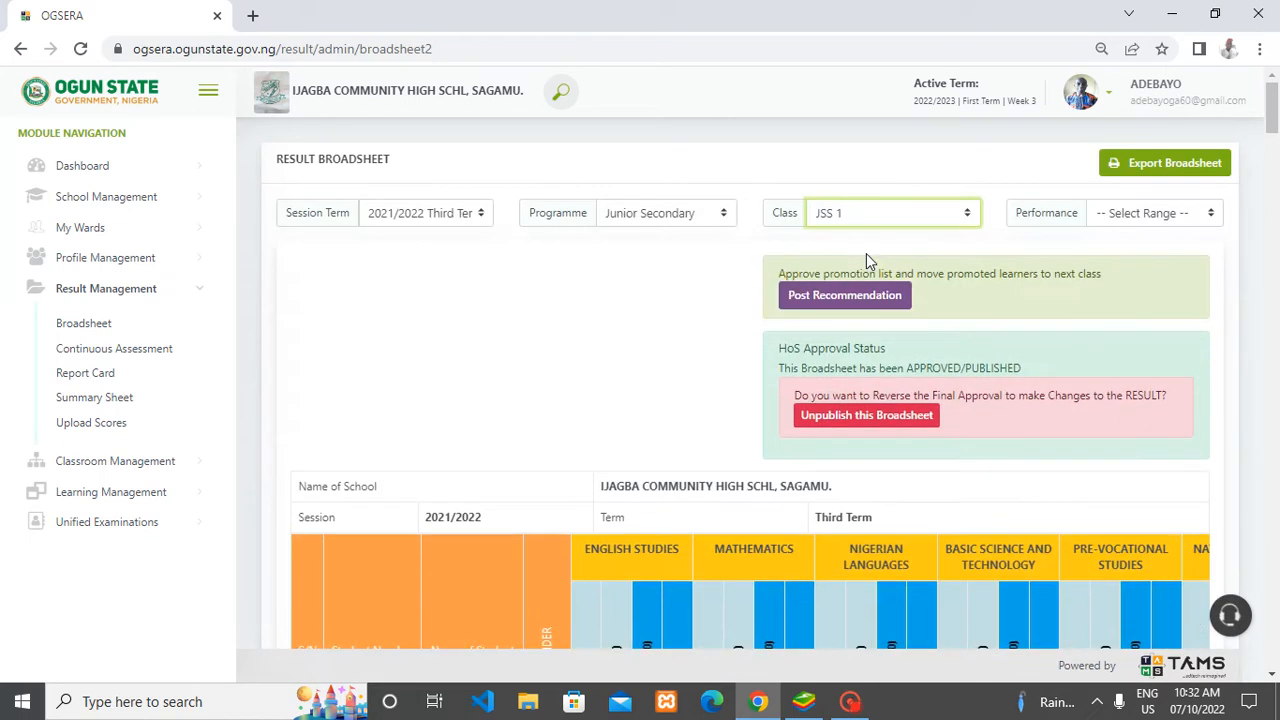
Refresh the approval of the JSS 1 broadsheet by unpublishing it, approving it again and republishing it
scroll(862, 371, "down", 1)
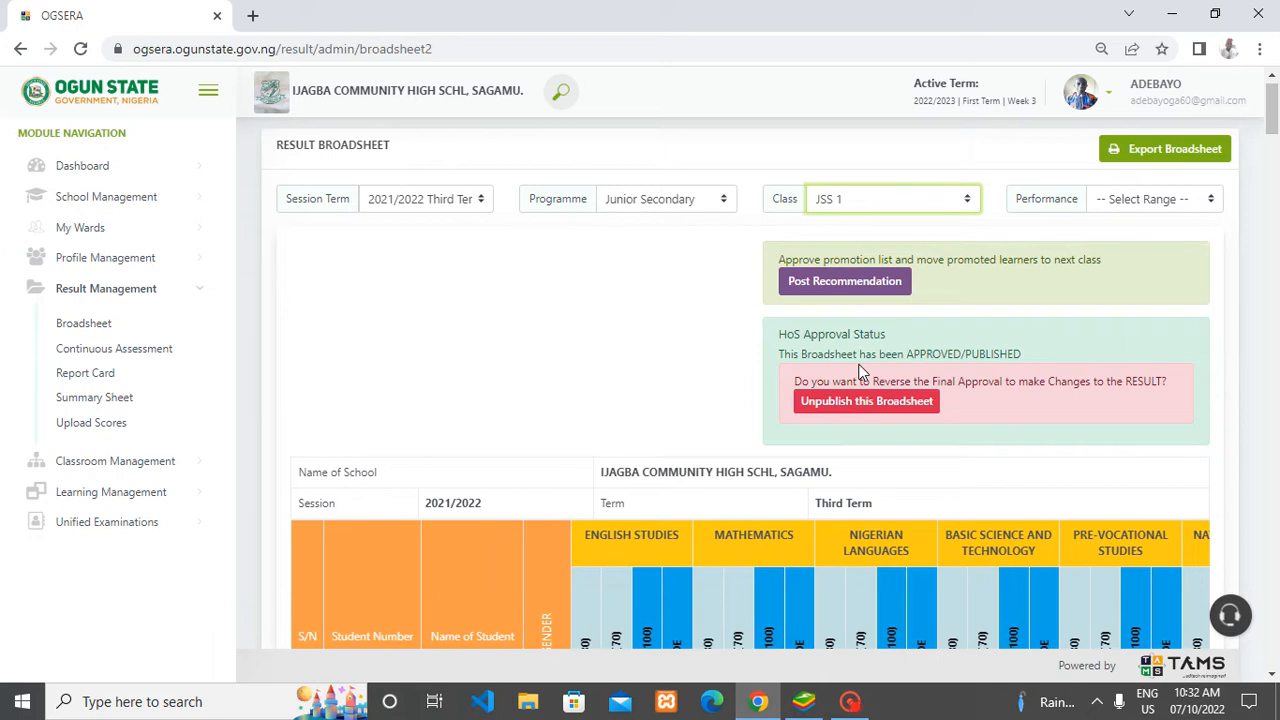
left_click(849, 410)
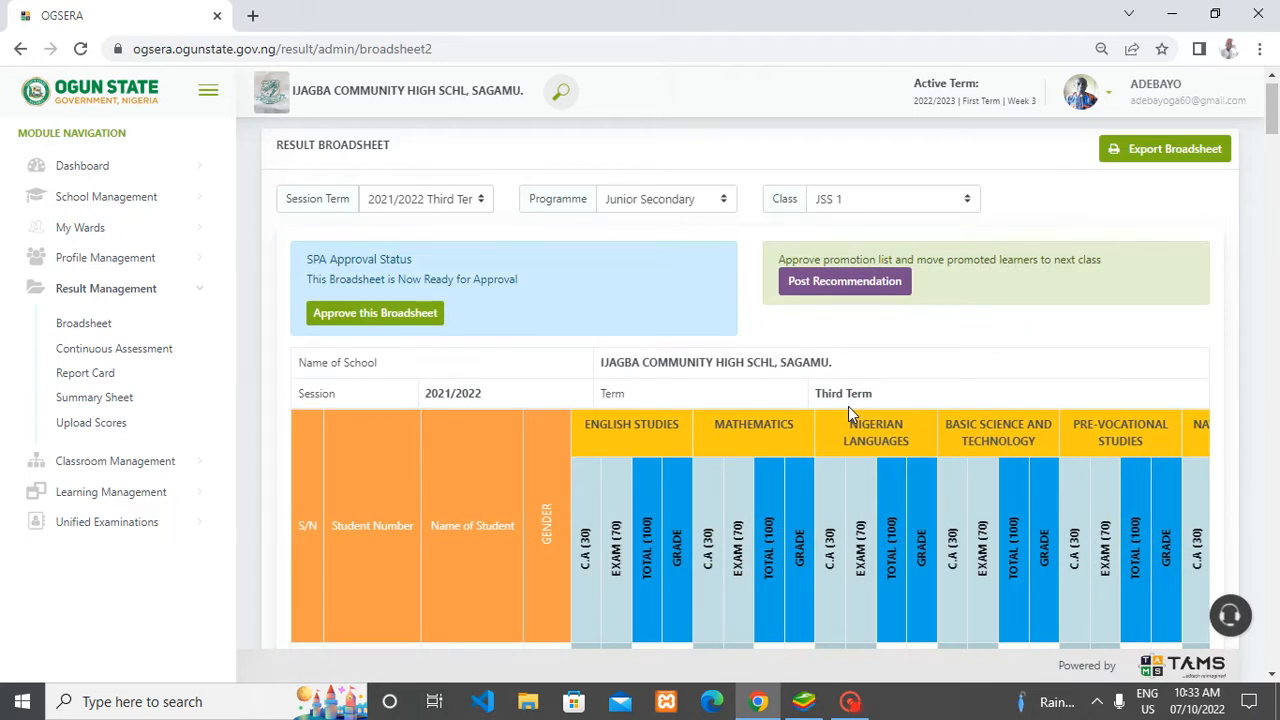
left_click(385, 314)
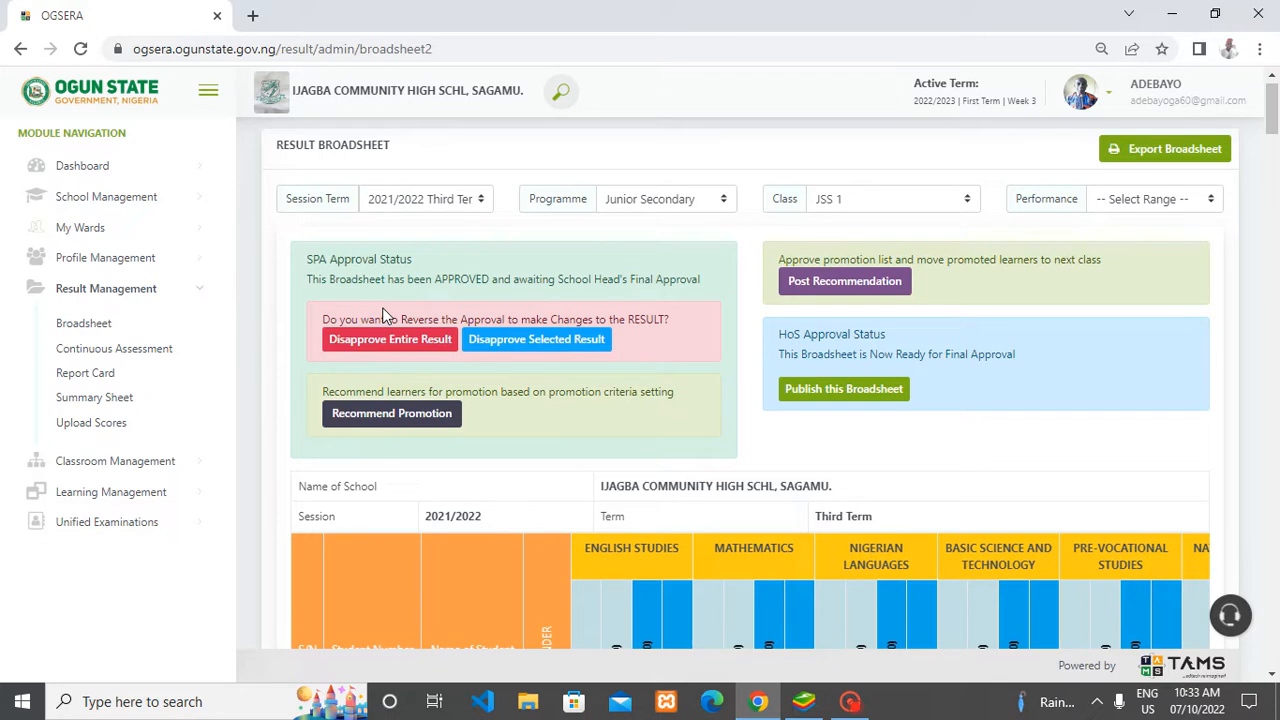
left_click(842, 390)
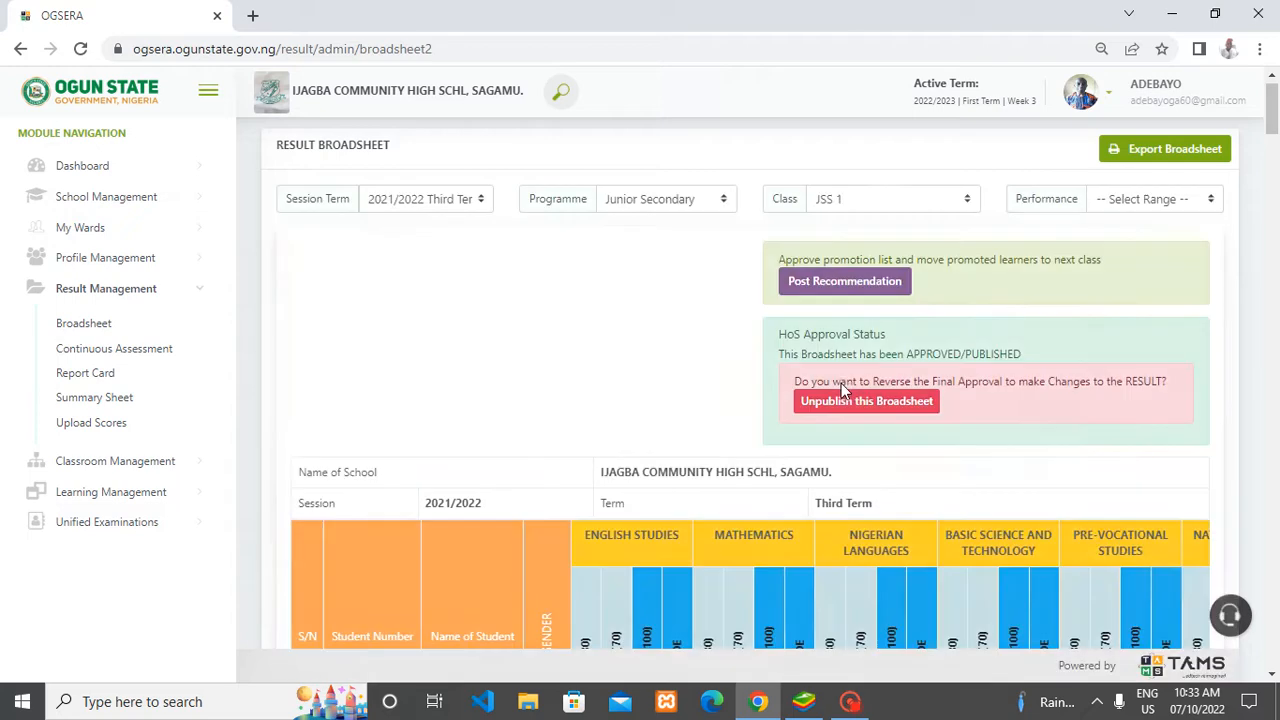
Open the report card student list and set its session term to 2021/2022 Third Term
left_click(115, 378)
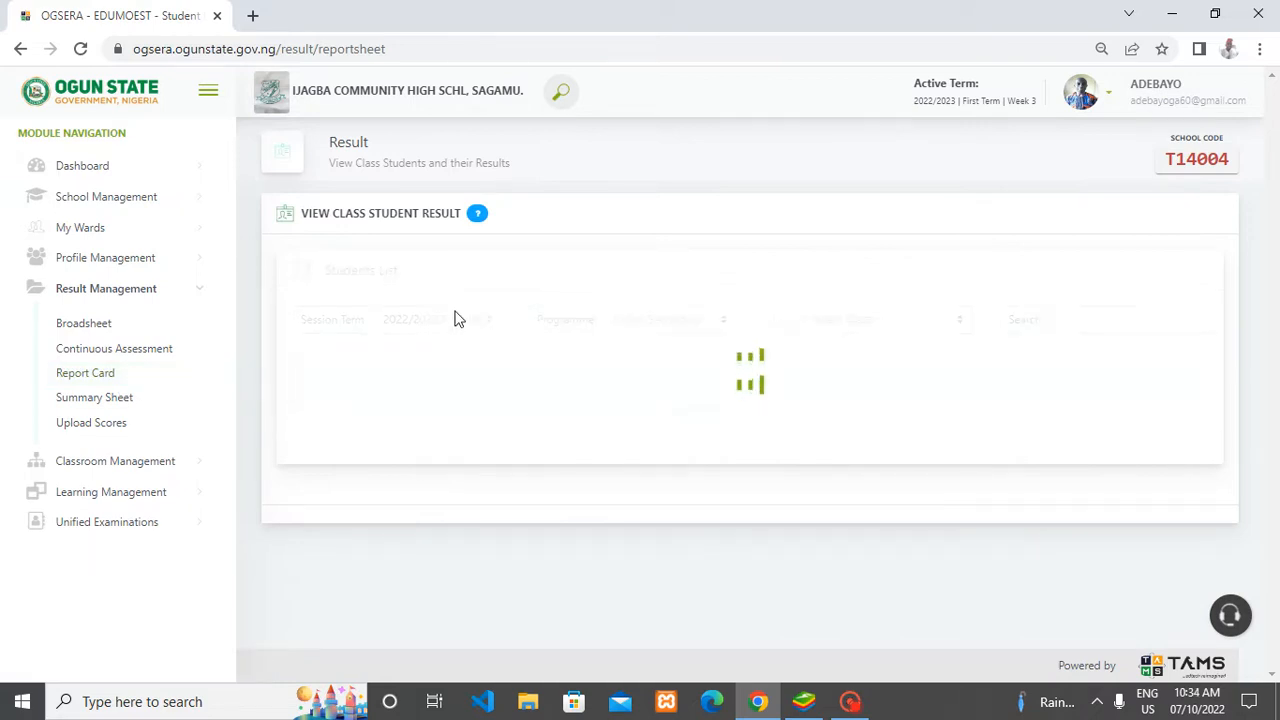
left_click(456, 319)
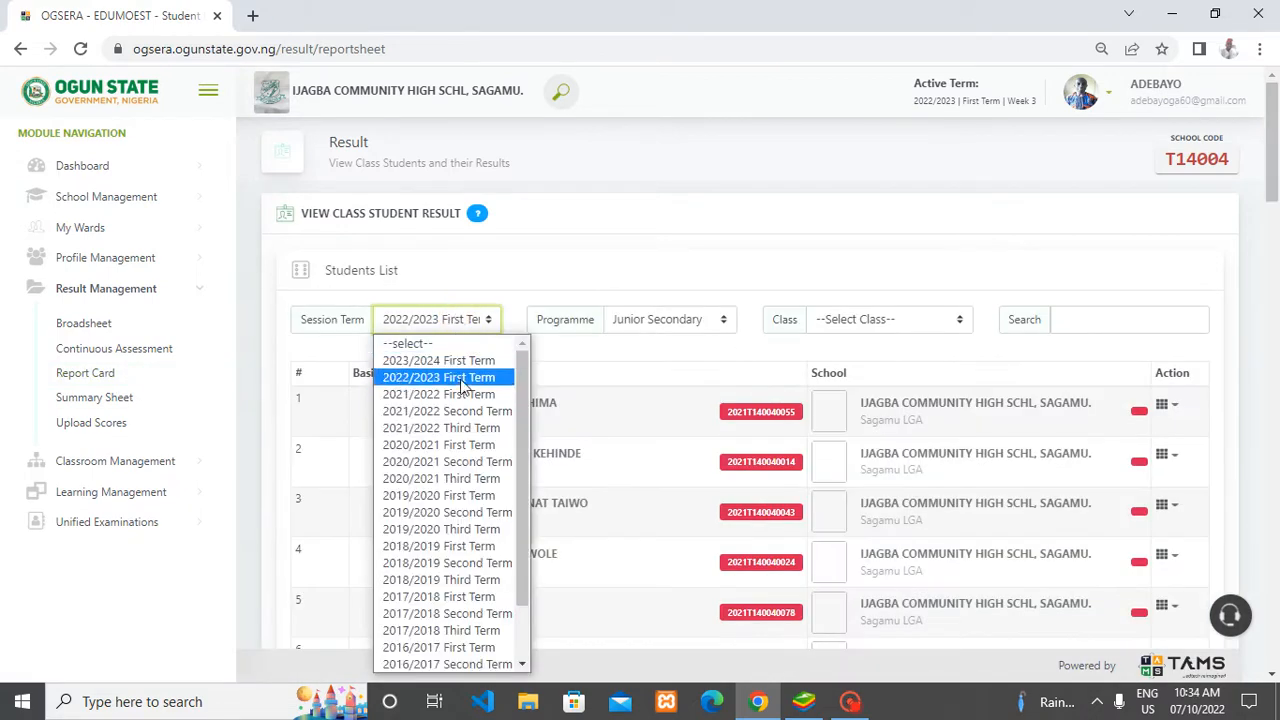
left_click(466, 428)
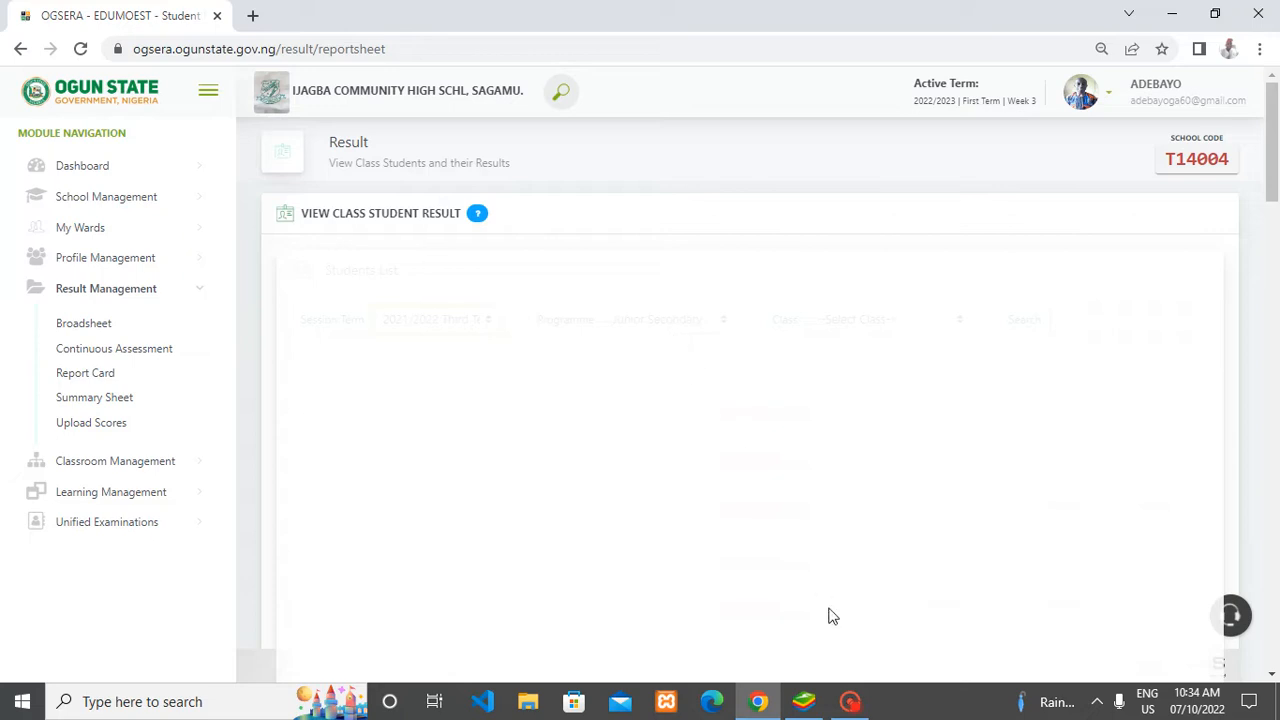
mouse_move(849, 706)
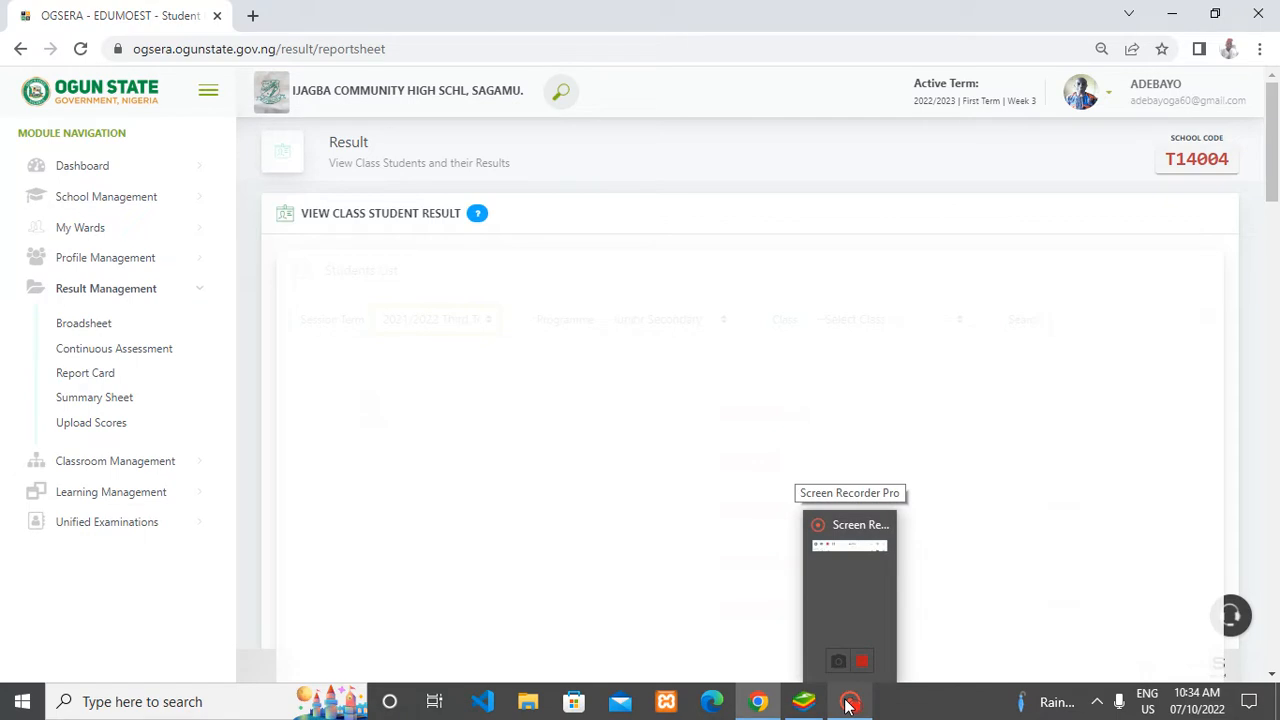
left_click(849, 703)
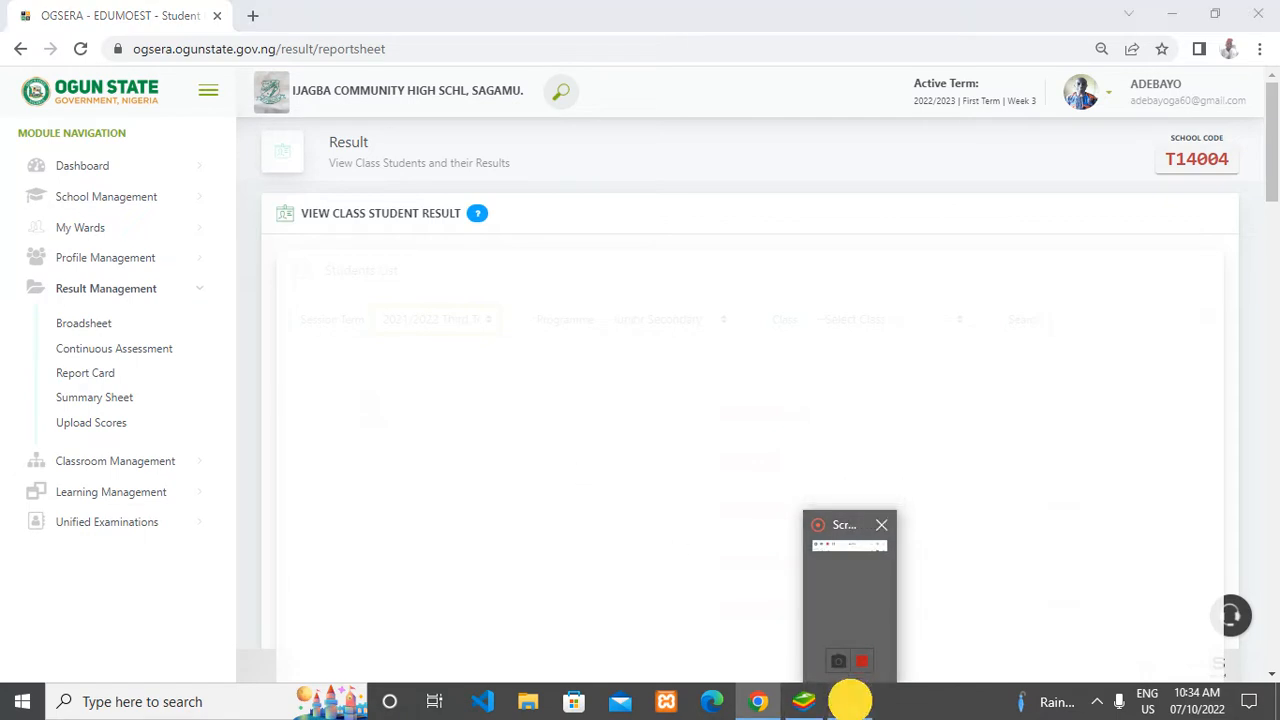
left_click(128, 674)
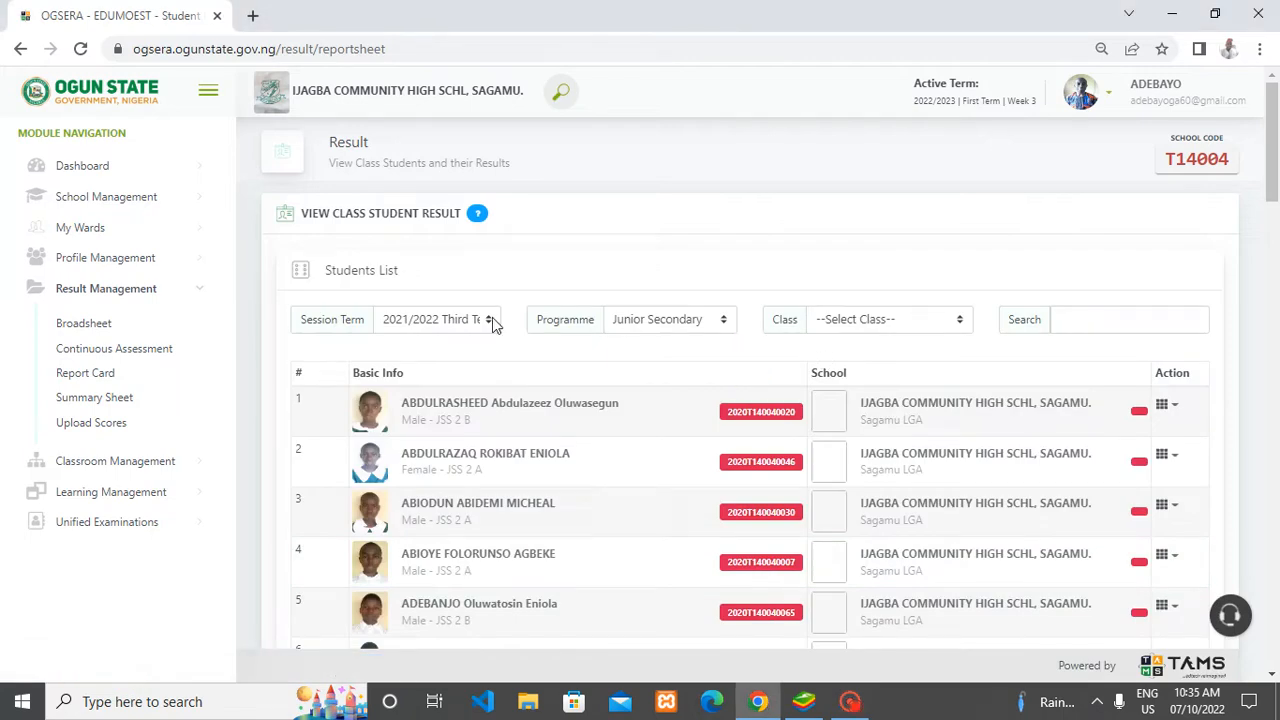
Filter the report card student list to class JSS 1A
left_click(840, 322)
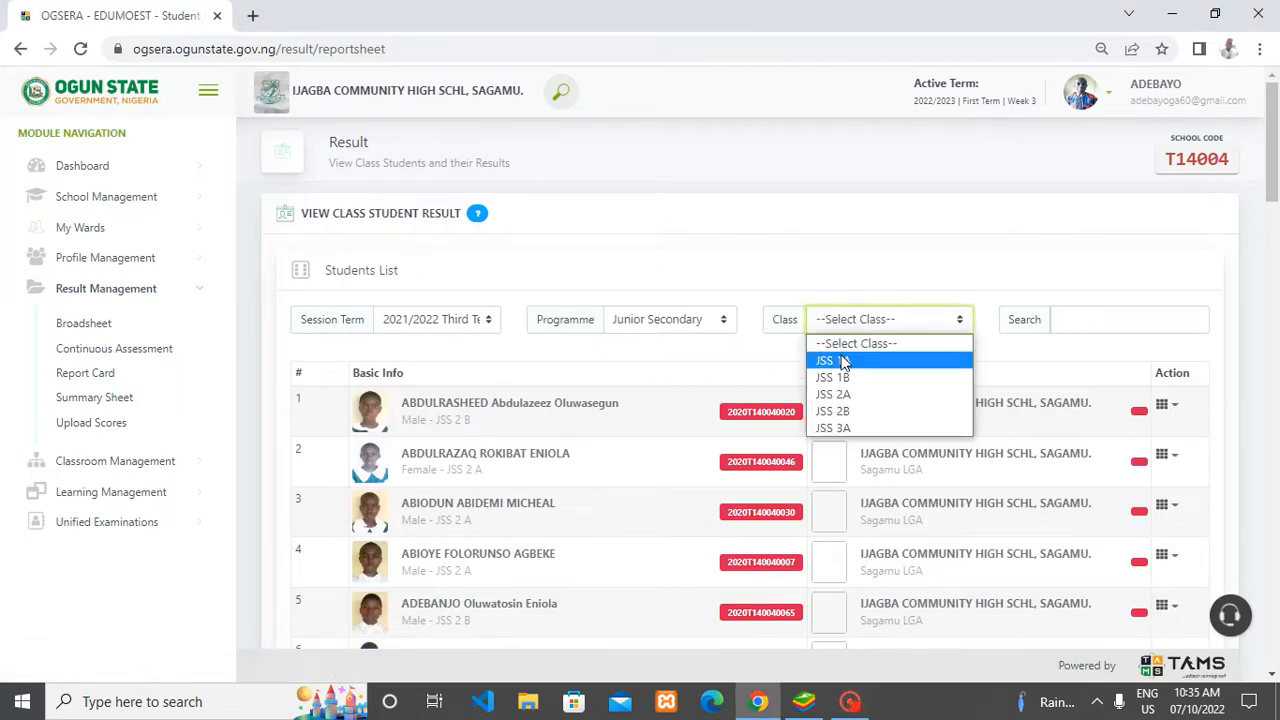
left_click(843, 362)
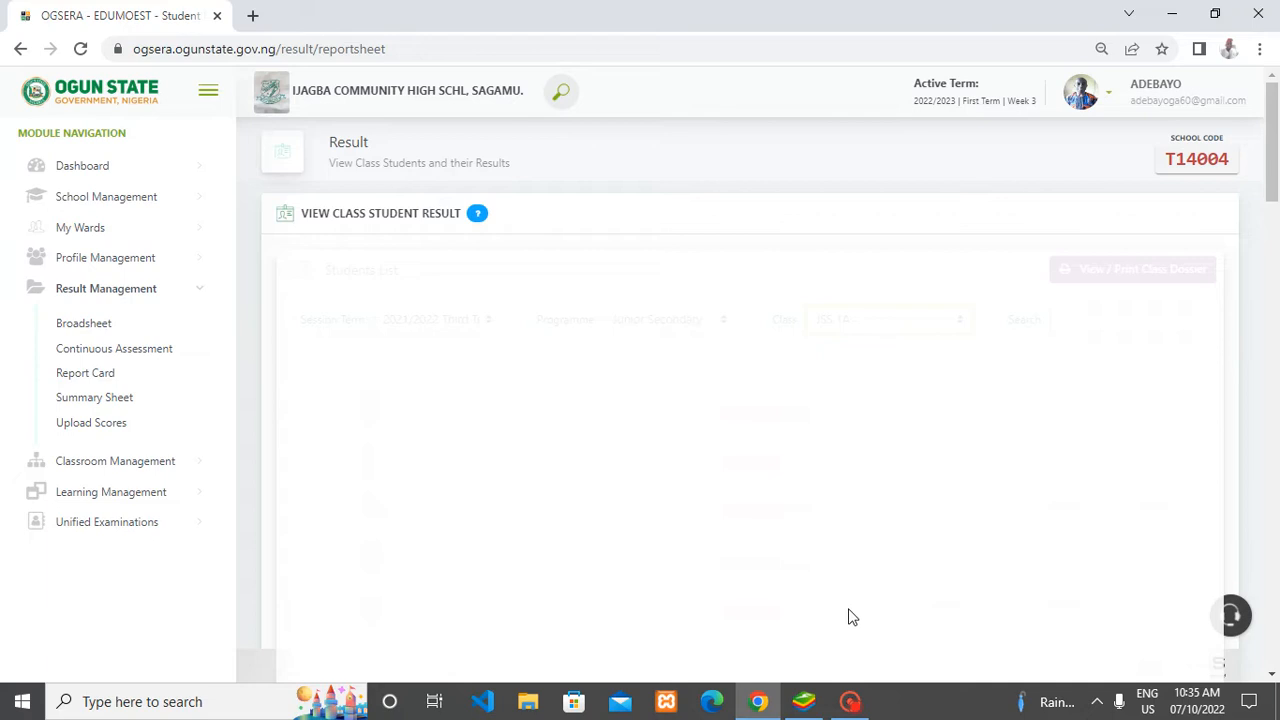
scroll(852, 610, "down", 5)
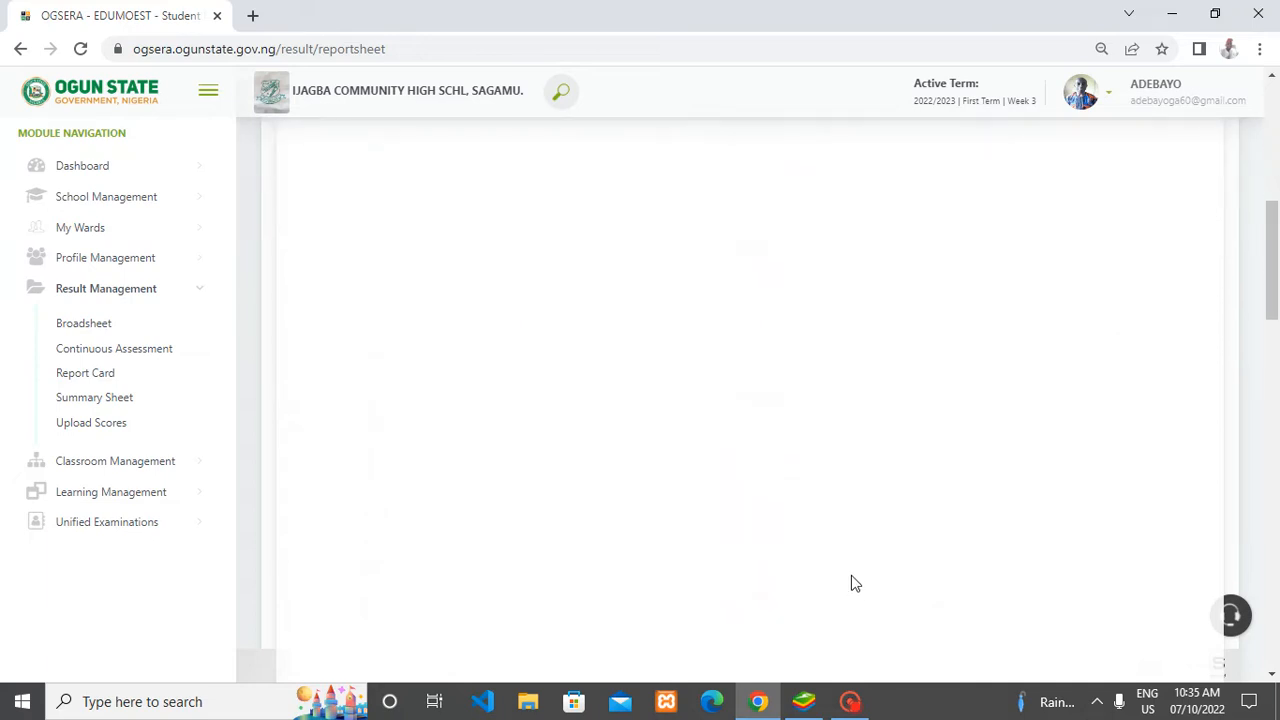
scroll(829, 575, "up", 5)
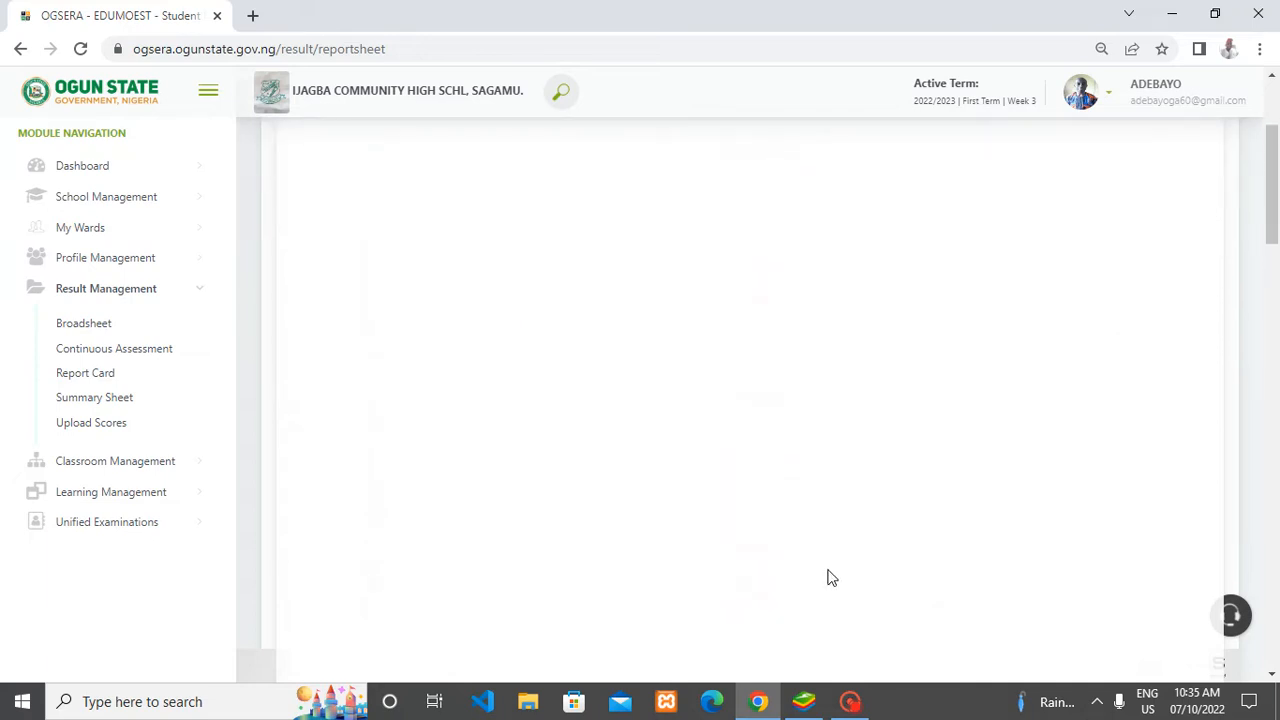
scroll(829, 577, "up", 2)
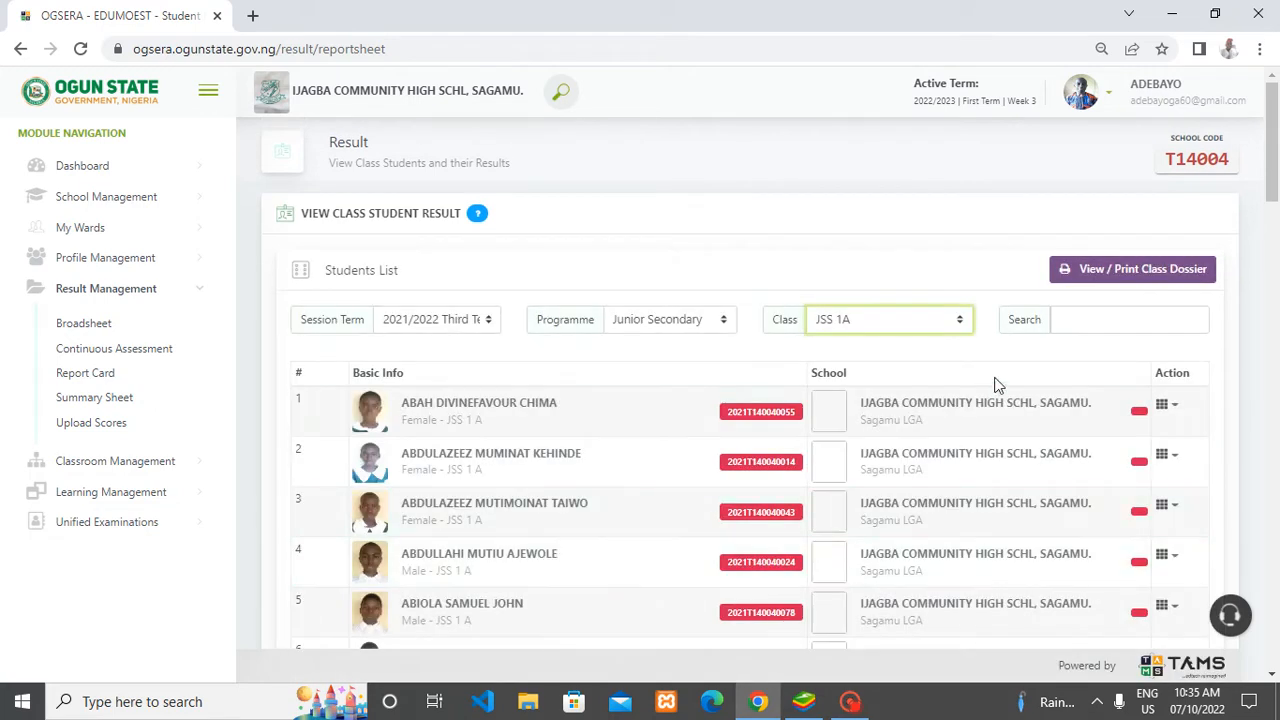
View the first listed student's result for 2021/2022 - Third Term and examine the promotion status, subjects and scores on the report sheet
left_click(1165, 407)
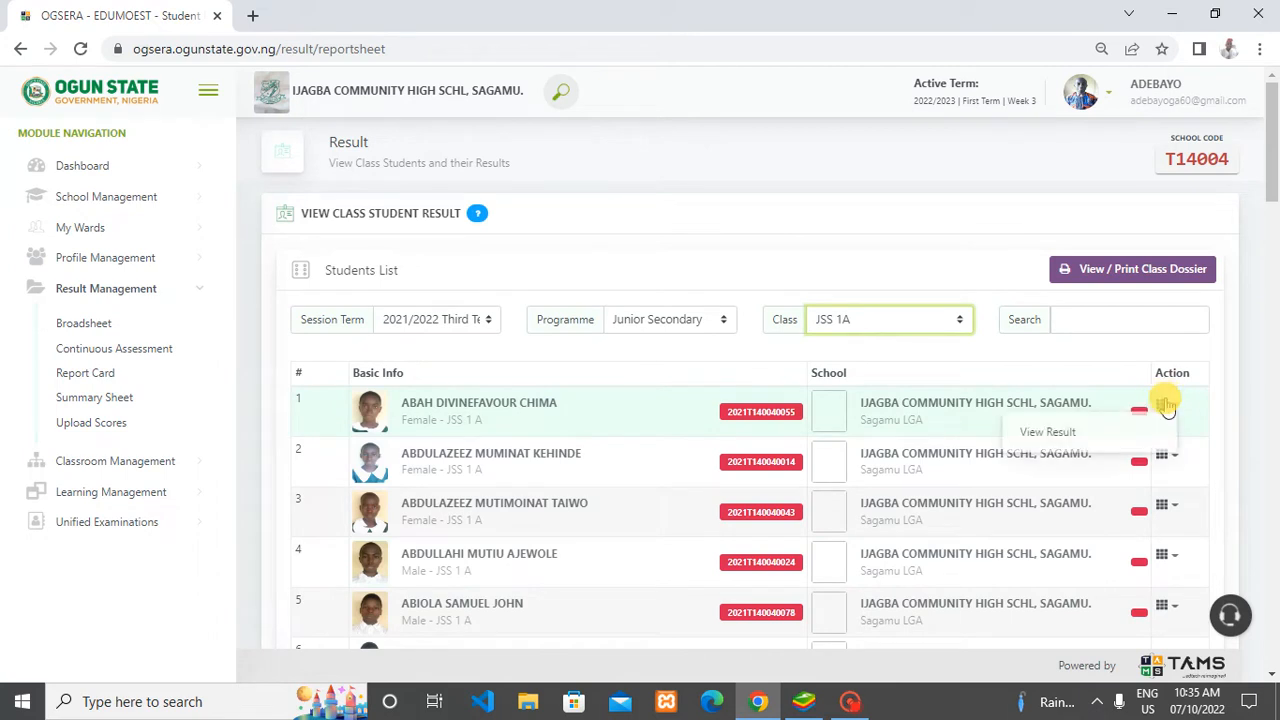
left_click(1040, 441)
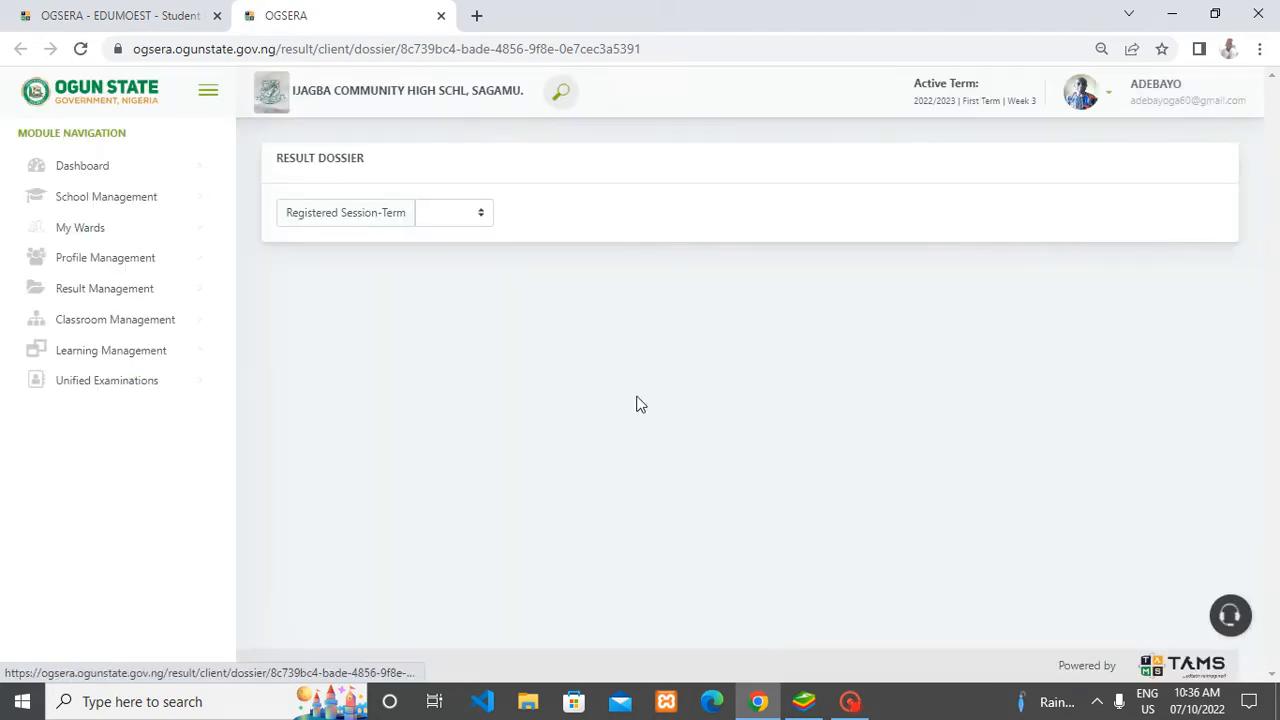
left_click(450, 212)
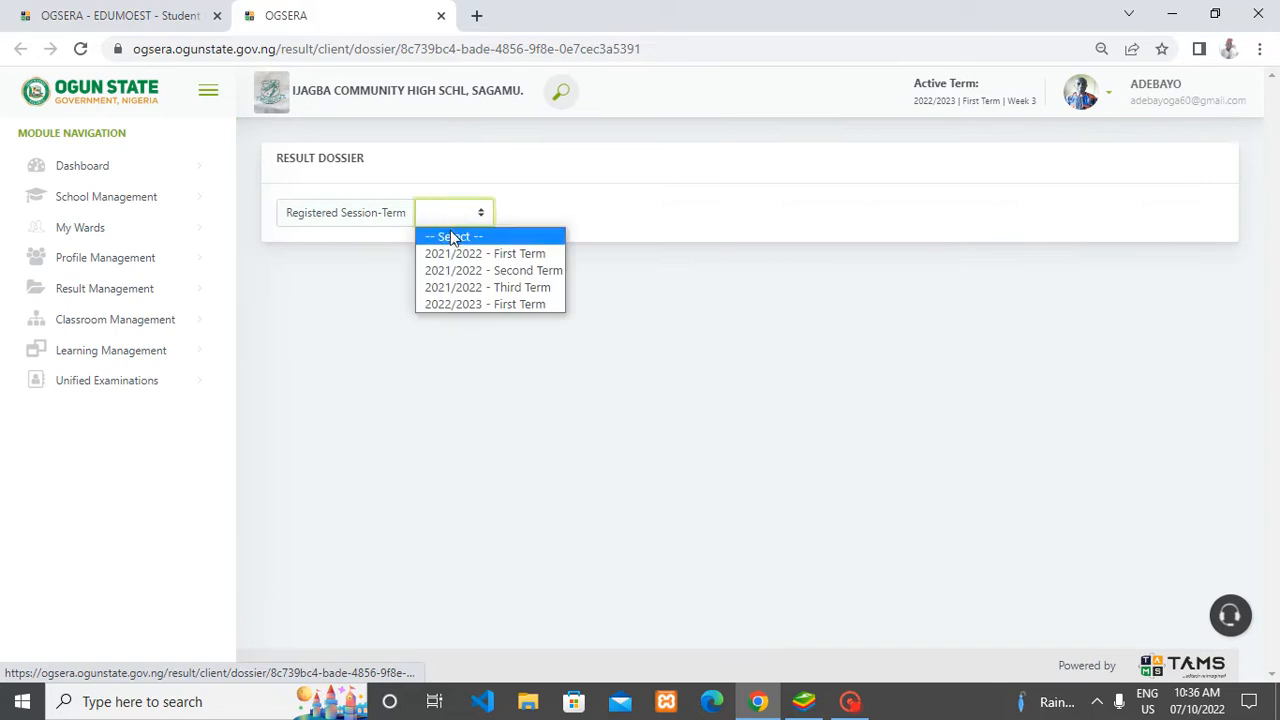
left_click(474, 288)
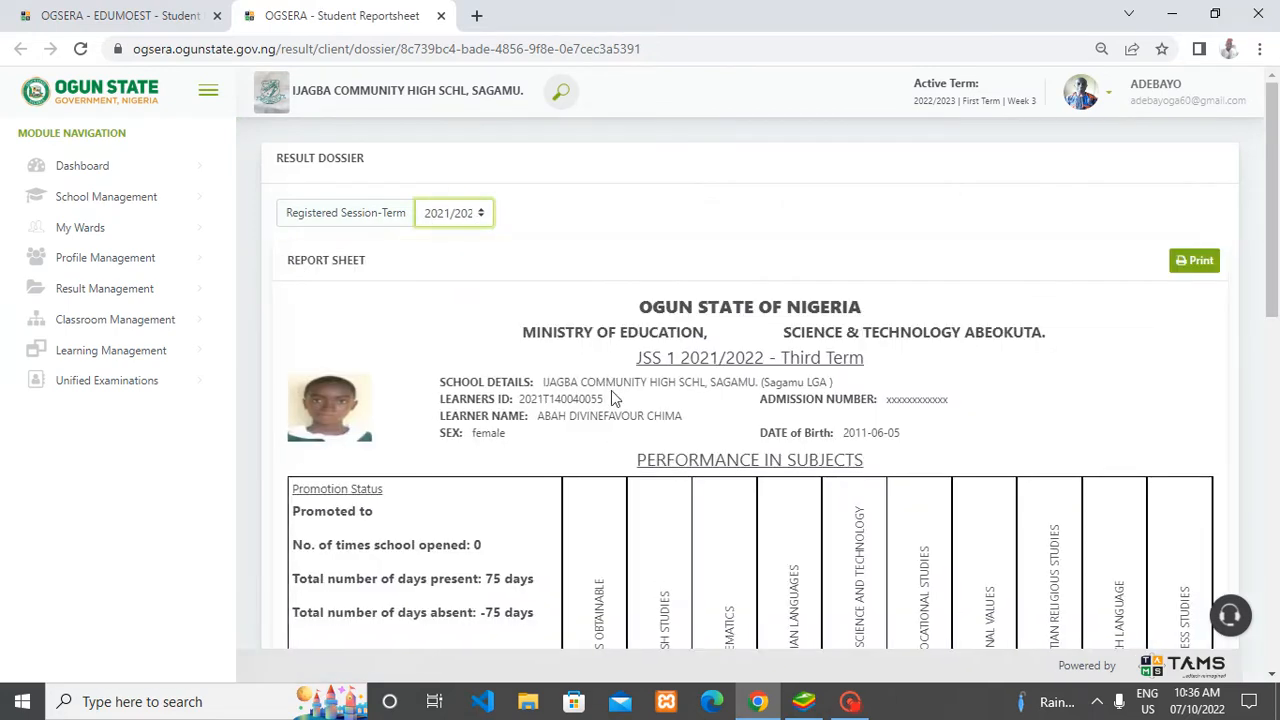
scroll(612, 395, "down", 2)
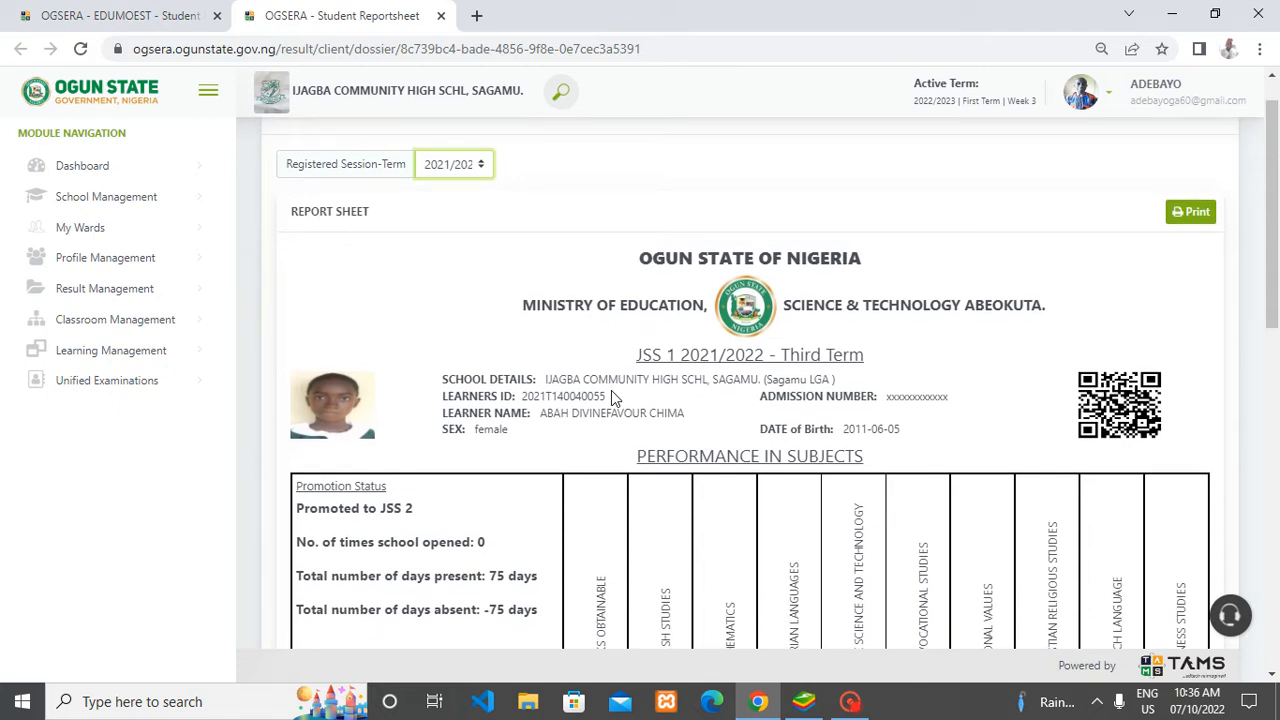
scroll(611, 390, "down", 2)
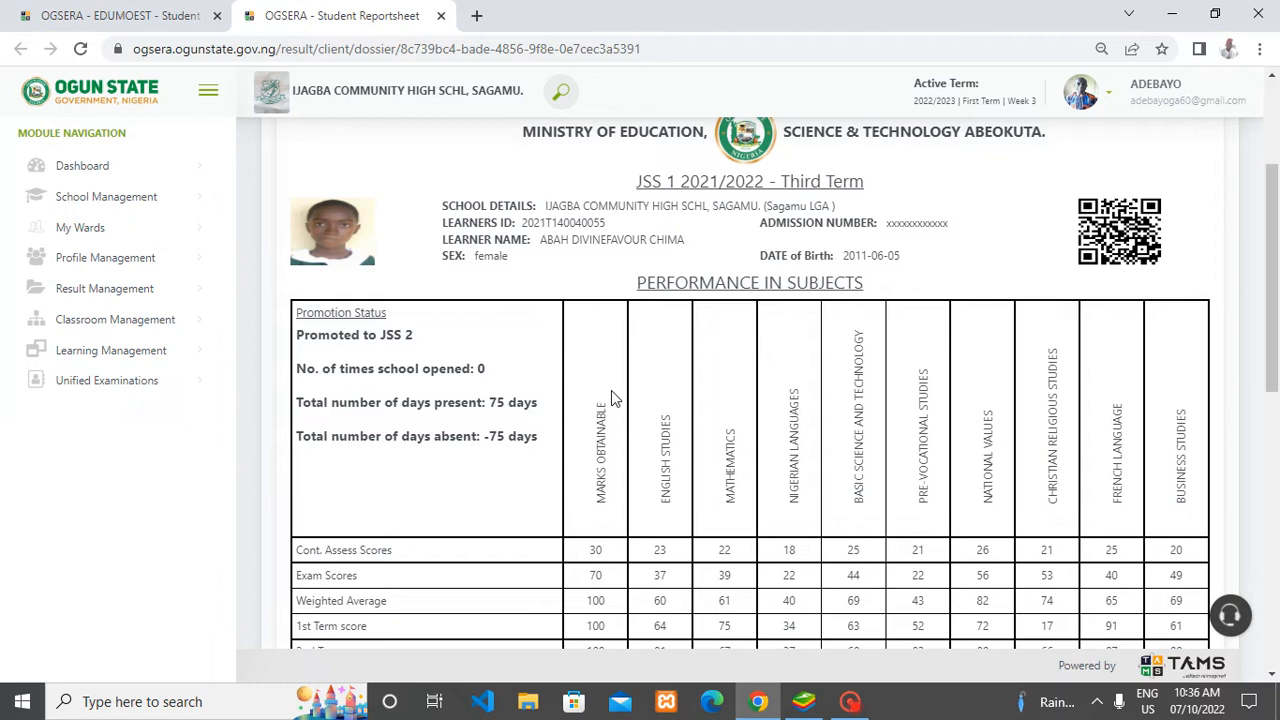
scroll(611, 390, "down", 2)
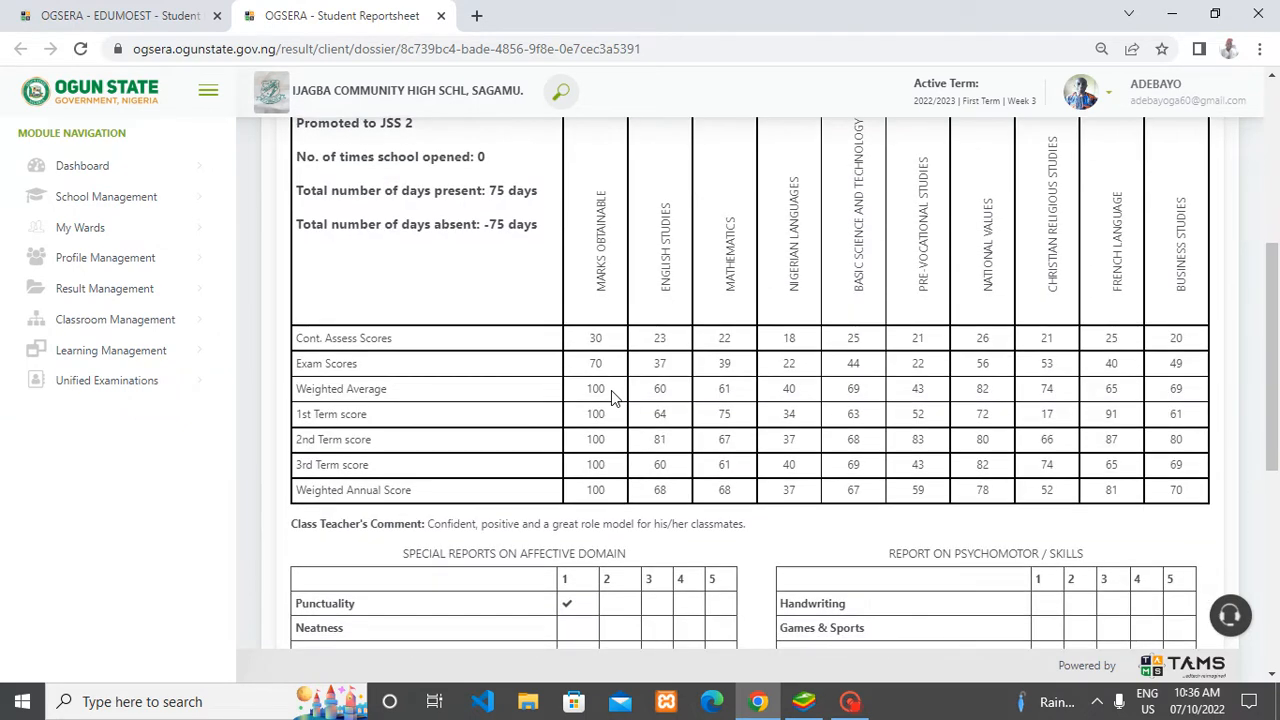
Return to the learners' subject registration and load 2021/2022 - Third Term, Junior Secondary programme, class JSS 1A
left_click(100, 14)
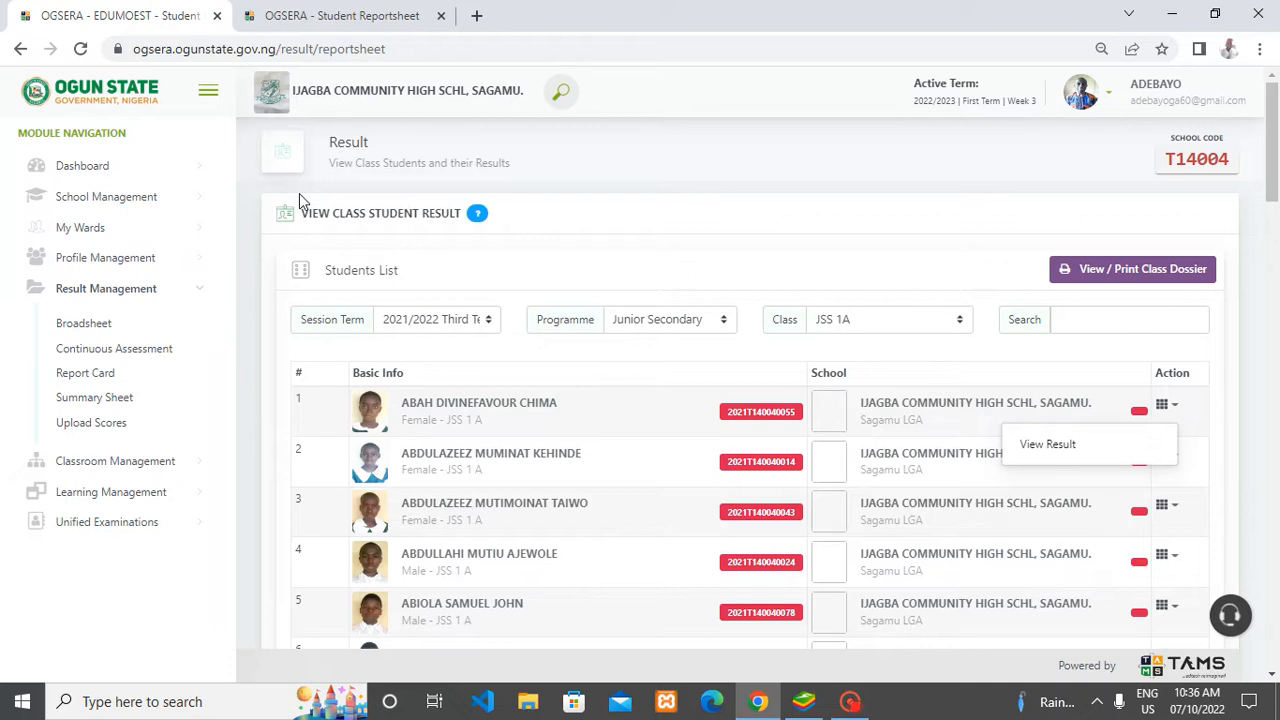
left_click(152, 461)
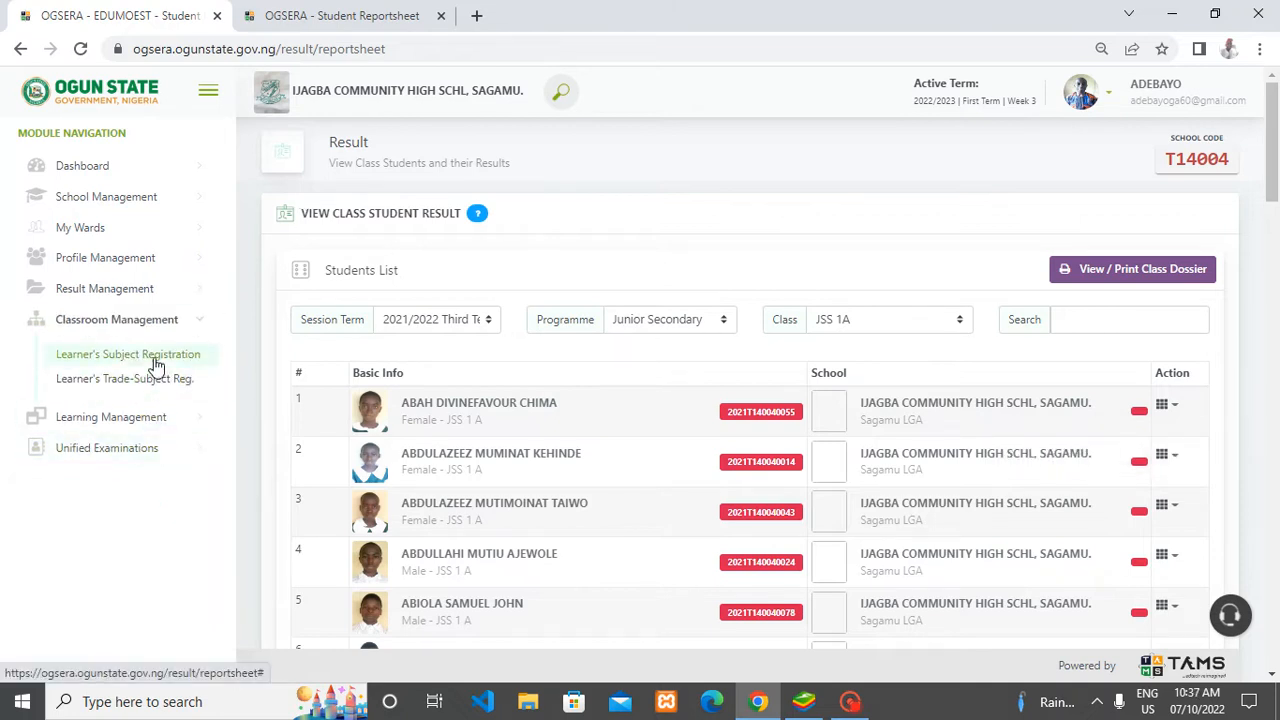
left_click(156, 360)
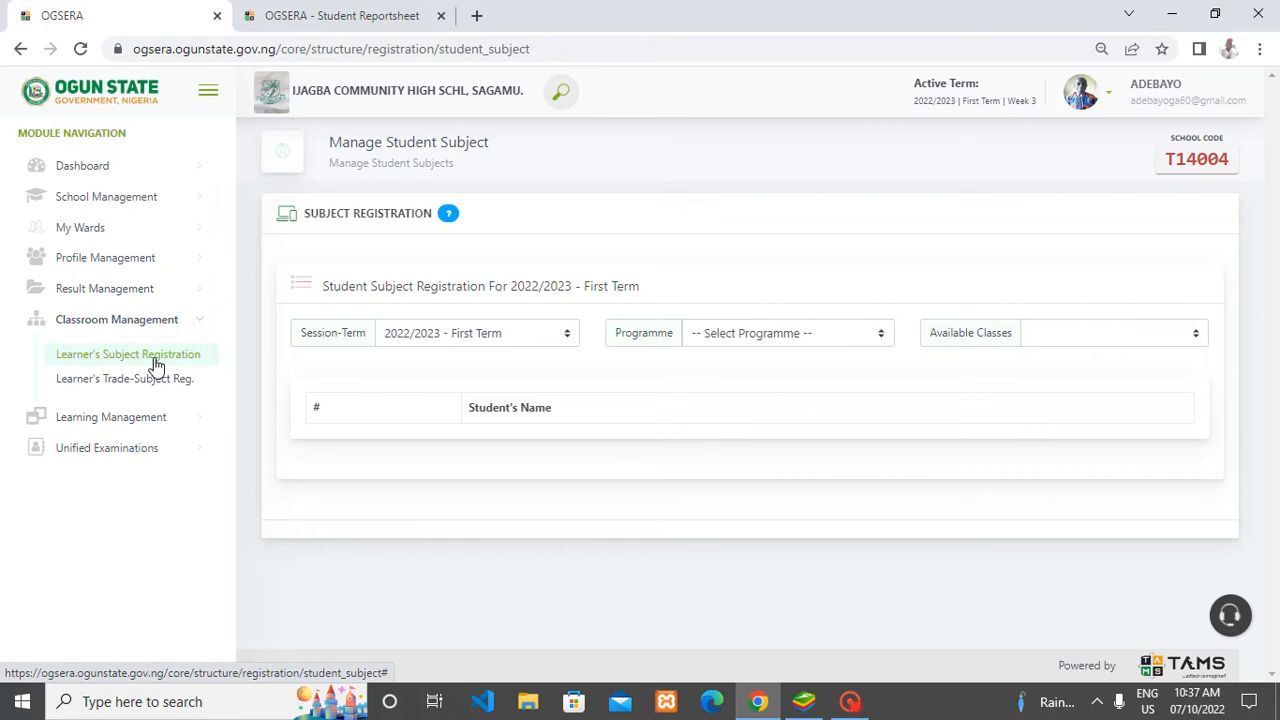
left_click(486, 334)
left_click(480, 441)
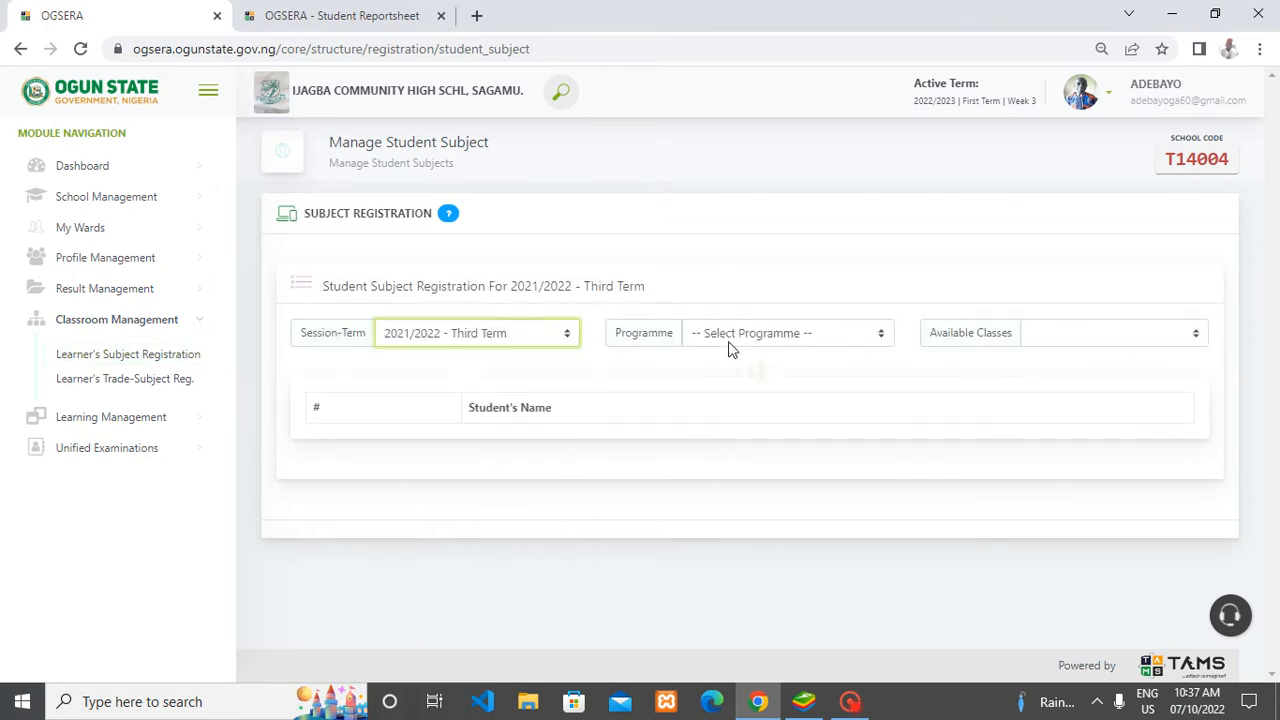
left_click(740, 338)
left_click(740, 373)
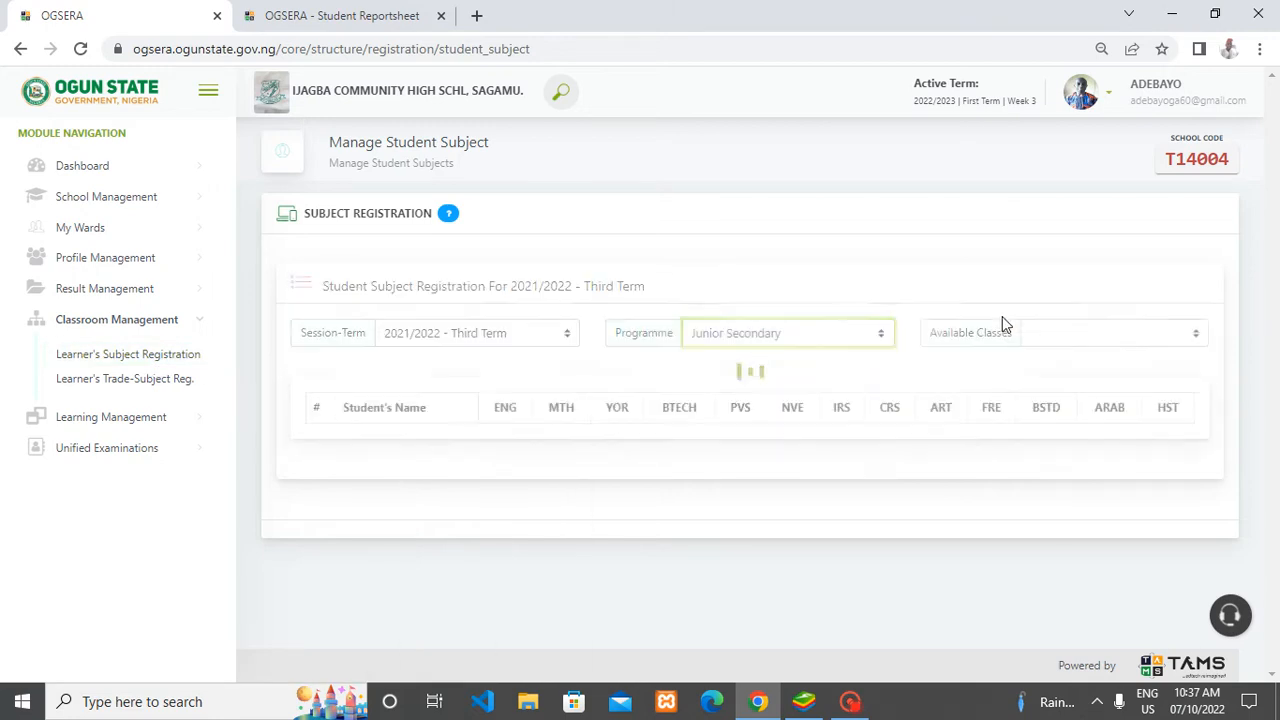
left_click(1043, 342)
left_click(1044, 375)
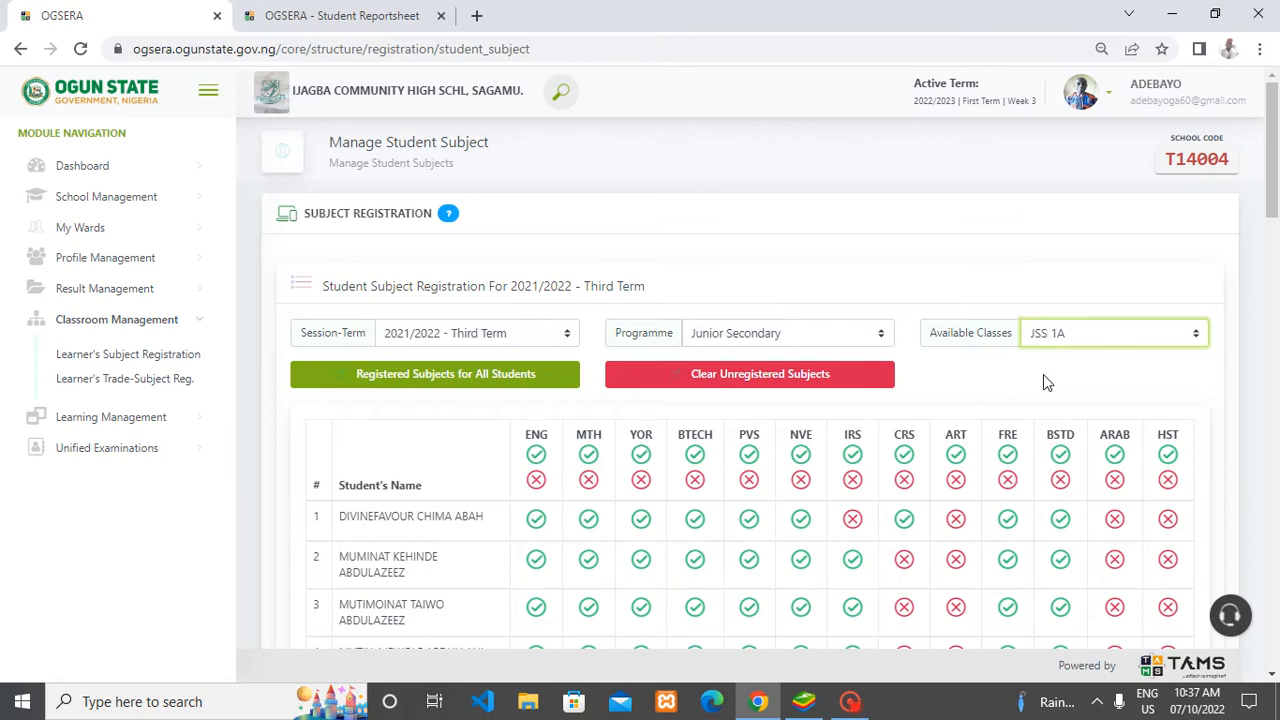
Clear the unregistered subjects for class JSS 1A, repeating the operation to make sure it is applied
left_click(860, 374)
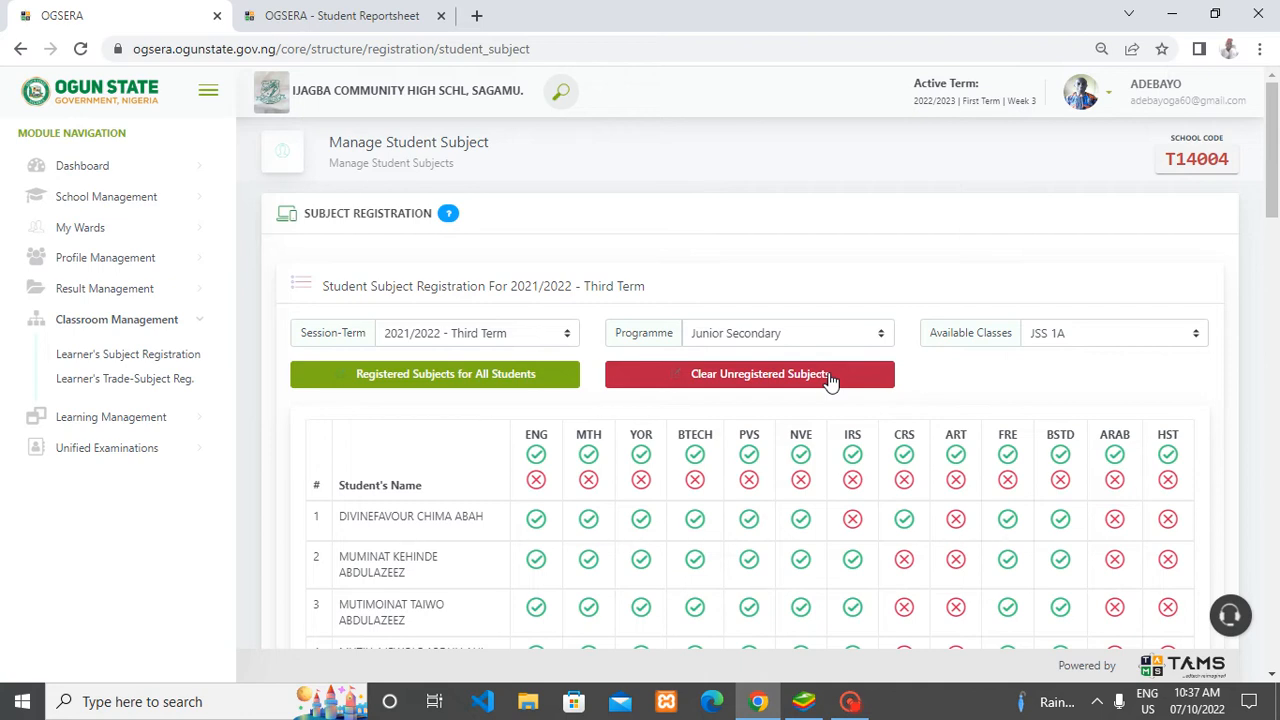
left_click(813, 383)
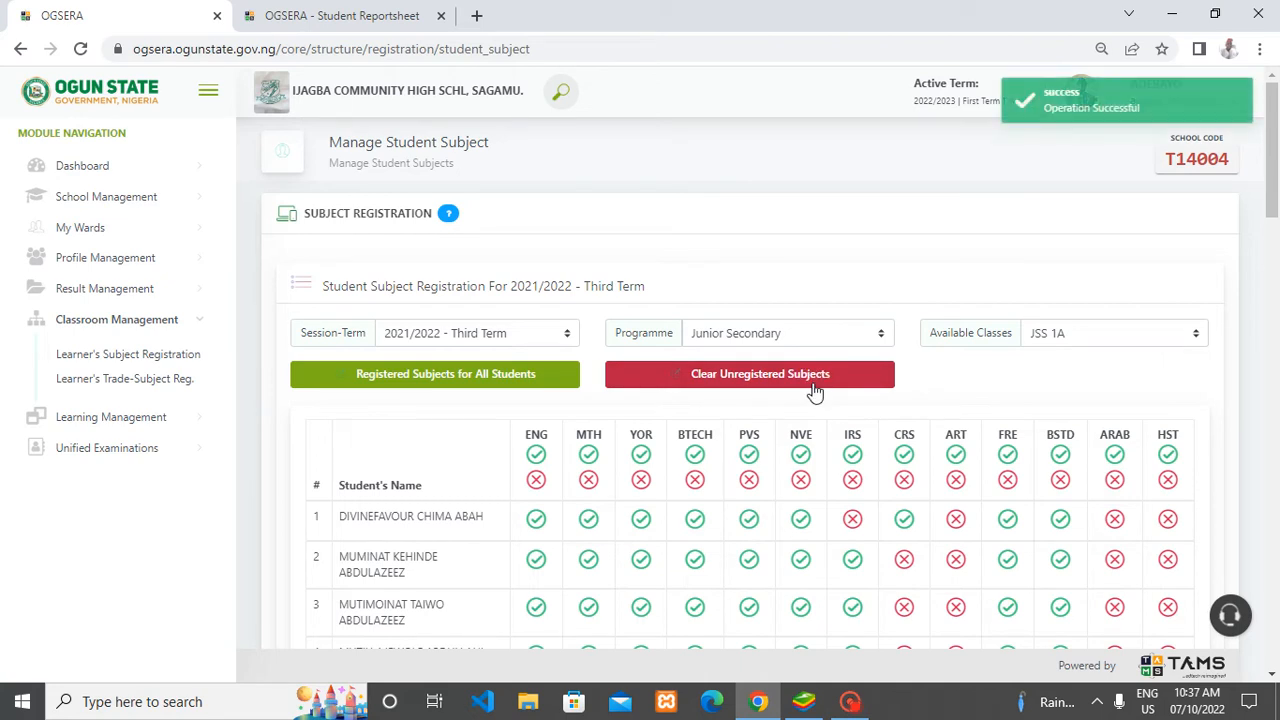
left_click(813, 375)
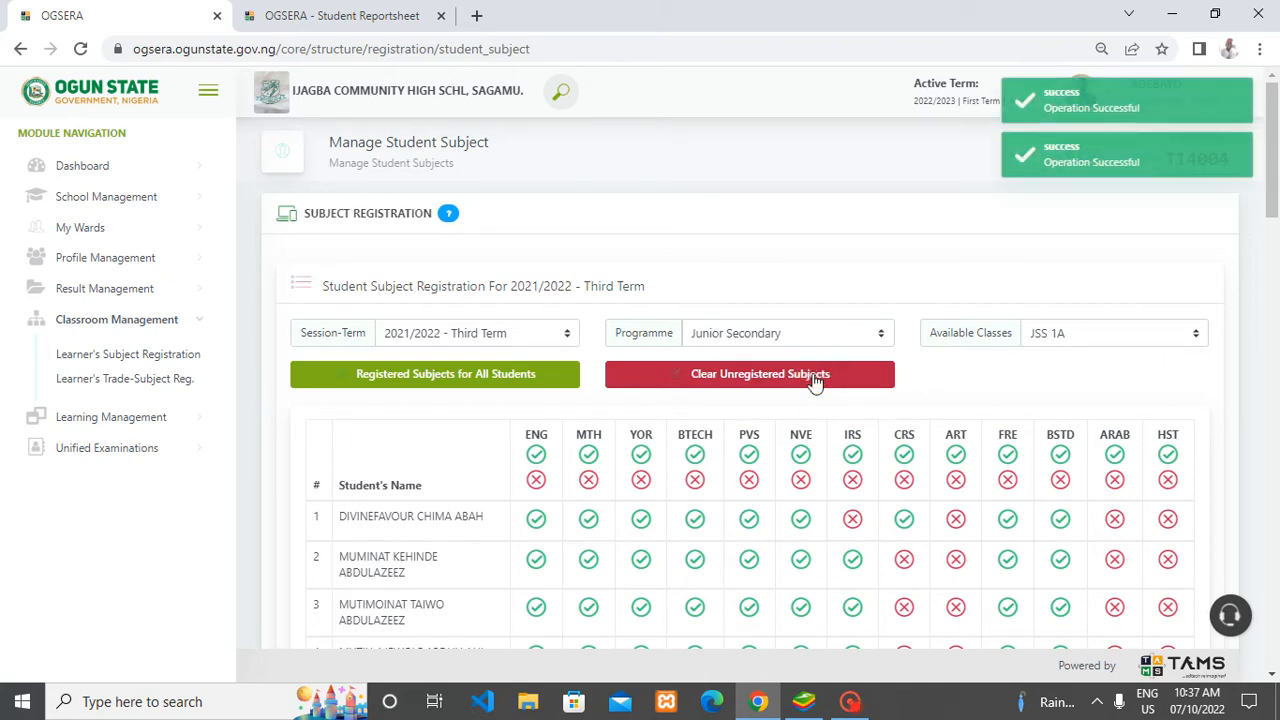
Switch the subject registration to class JSS 1B and clear its unregistered subjects, repeating the operation
left_click(1084, 343)
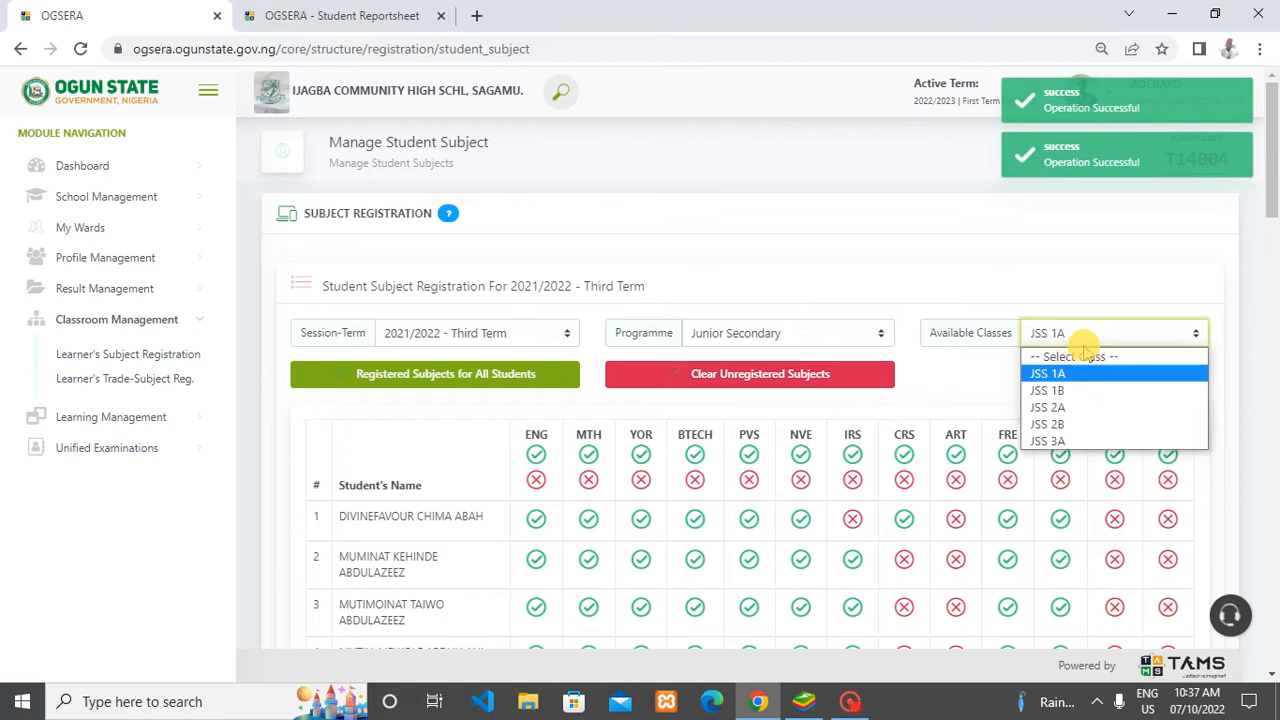
left_click(1072, 390)
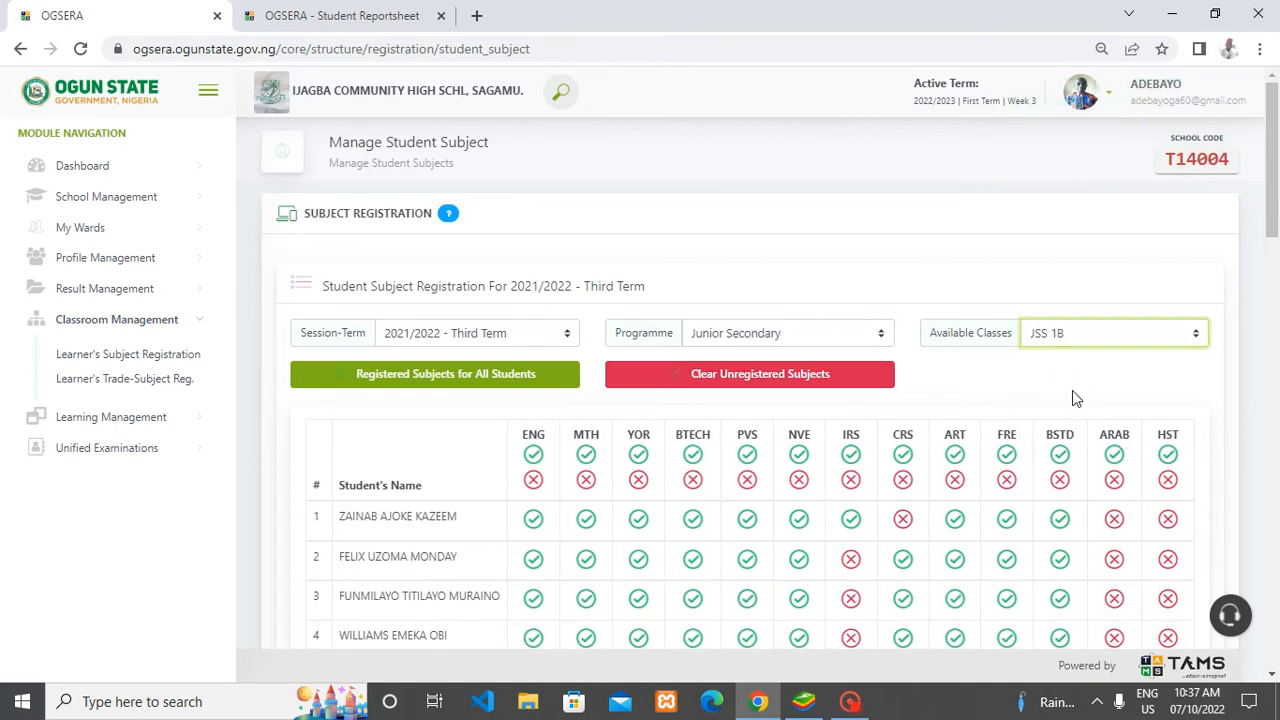
left_click(833, 384)
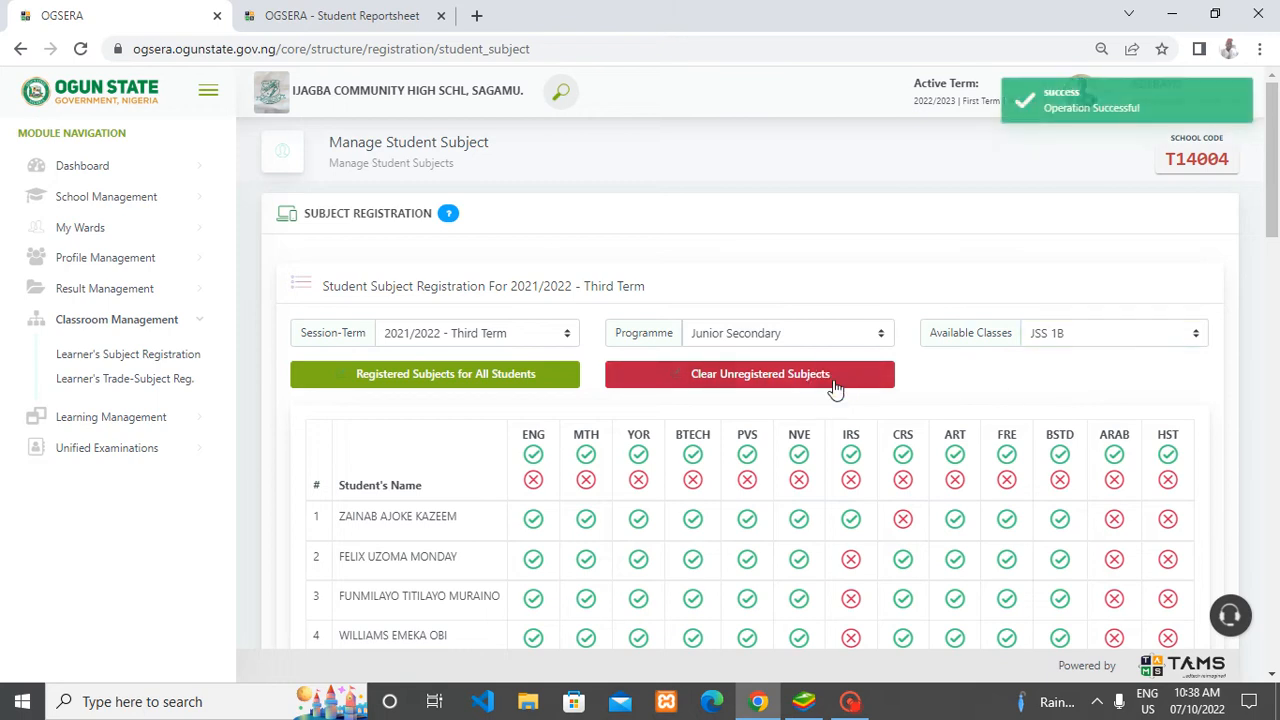
left_click(835, 388)
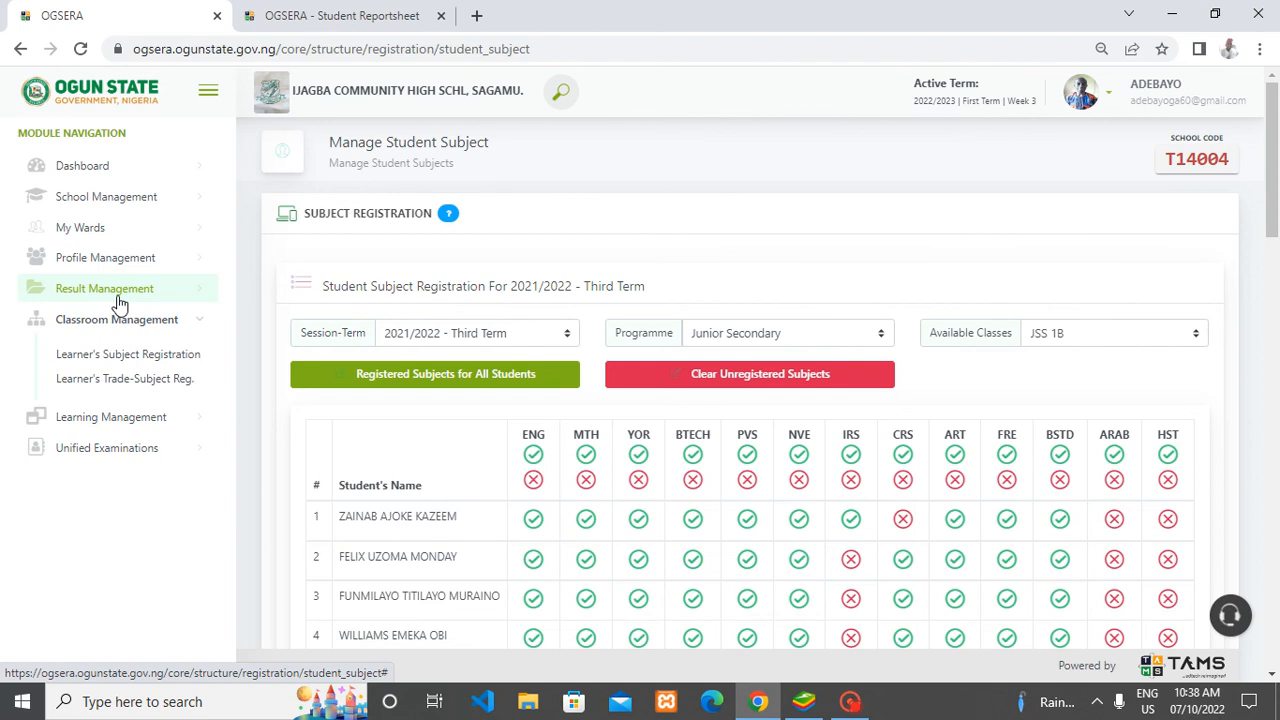
left_click(850, 701)
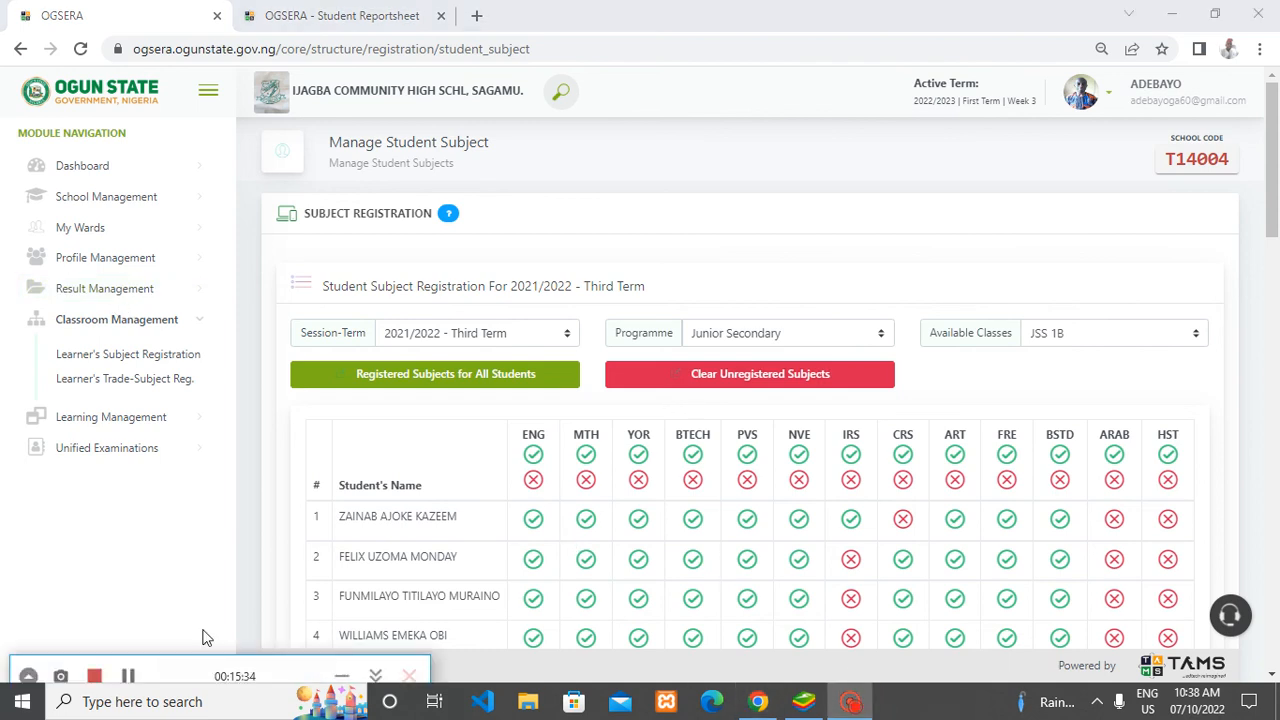